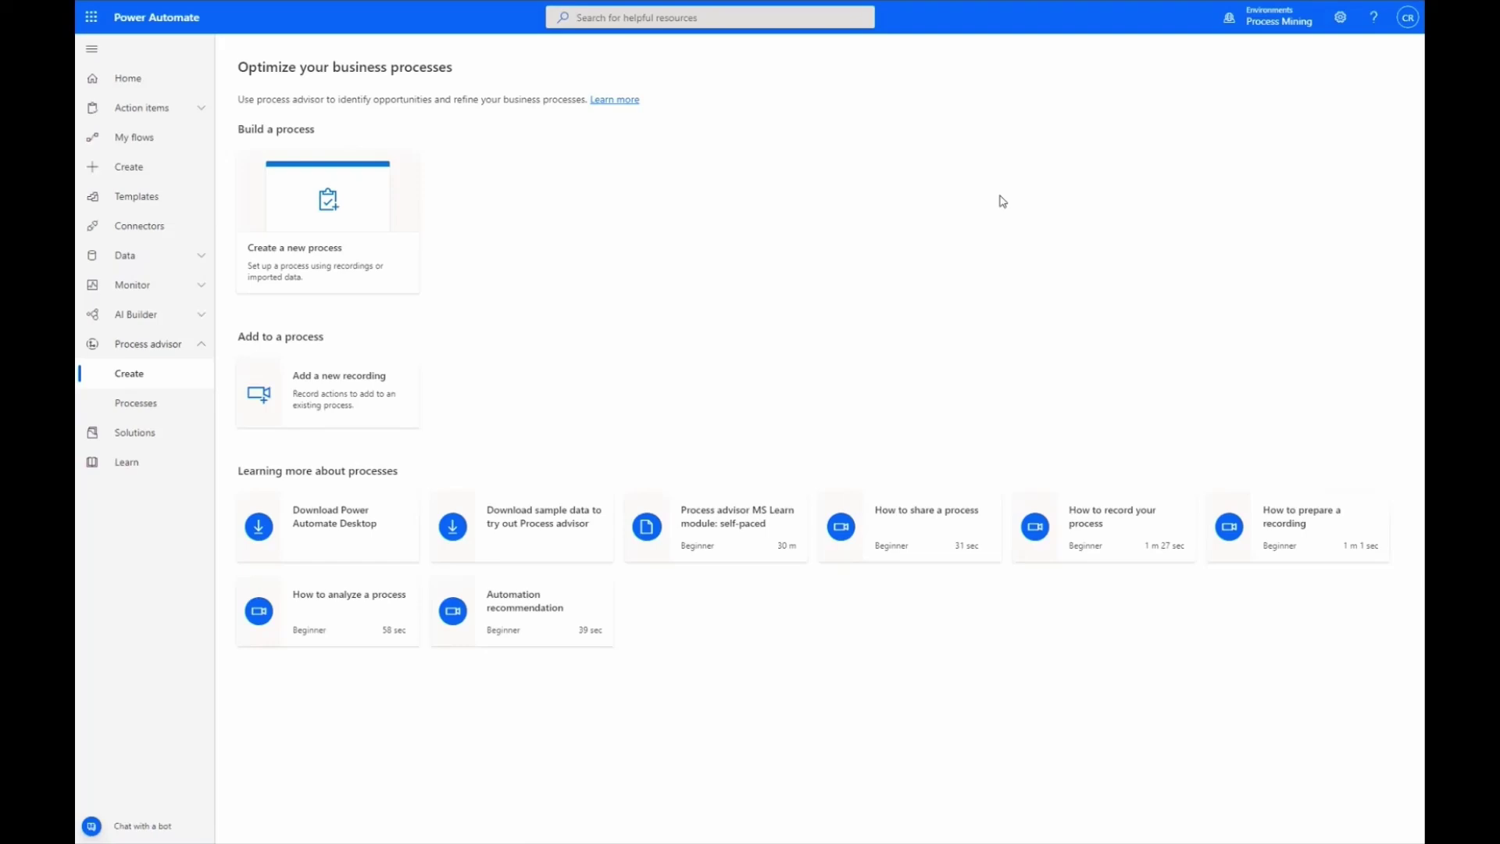
Step: Create a new process named 'Procure to pay' built from Data (preview)
{"action": "left_click", "coordinate": [355, 225]}
{"action": "left_click", "coordinate": [895, 344]}
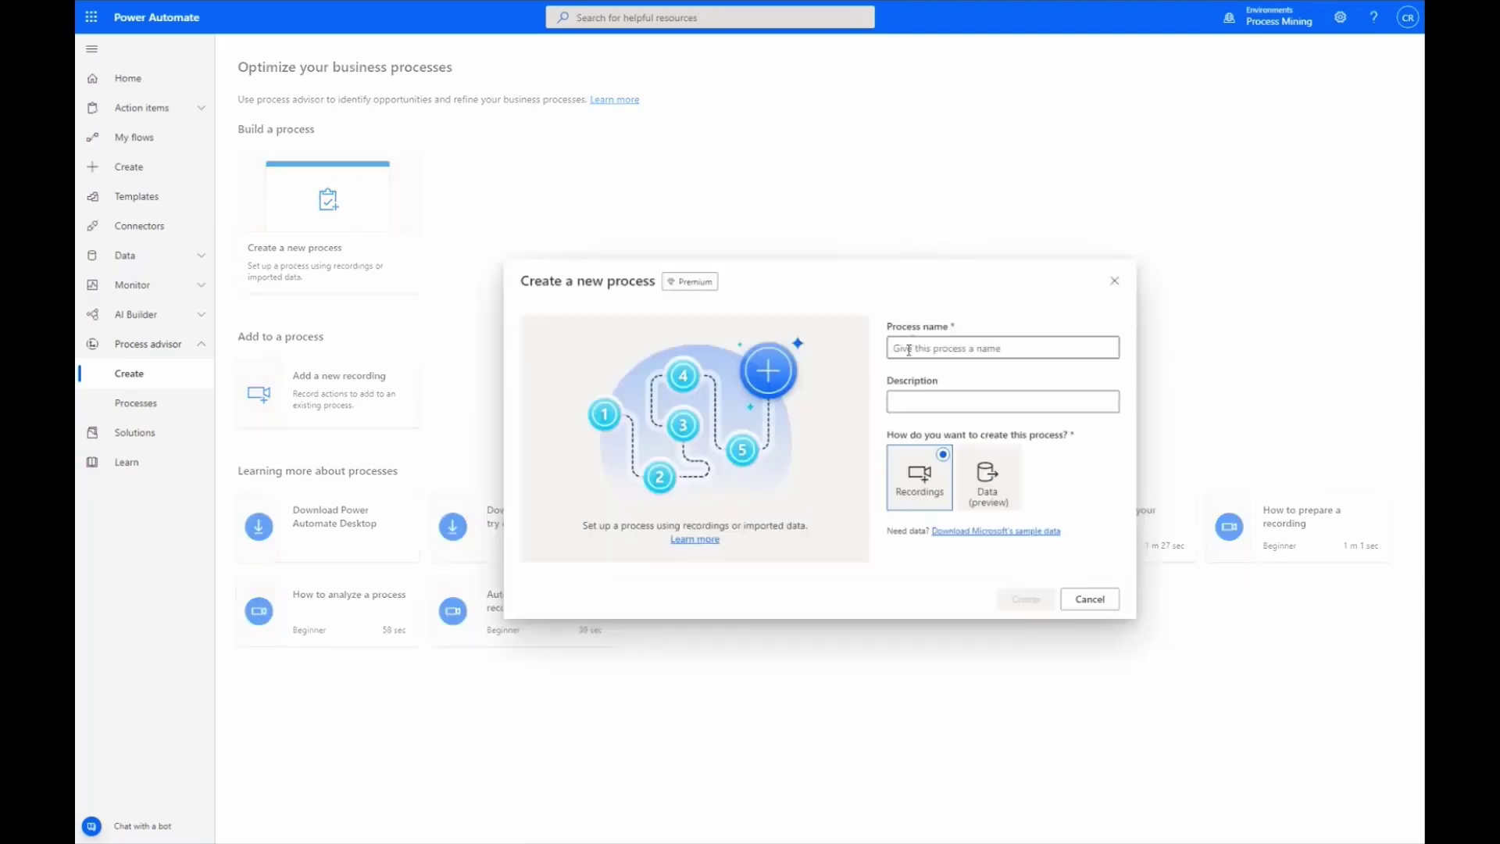
{"action": "type", "text": "Procure to pay"}
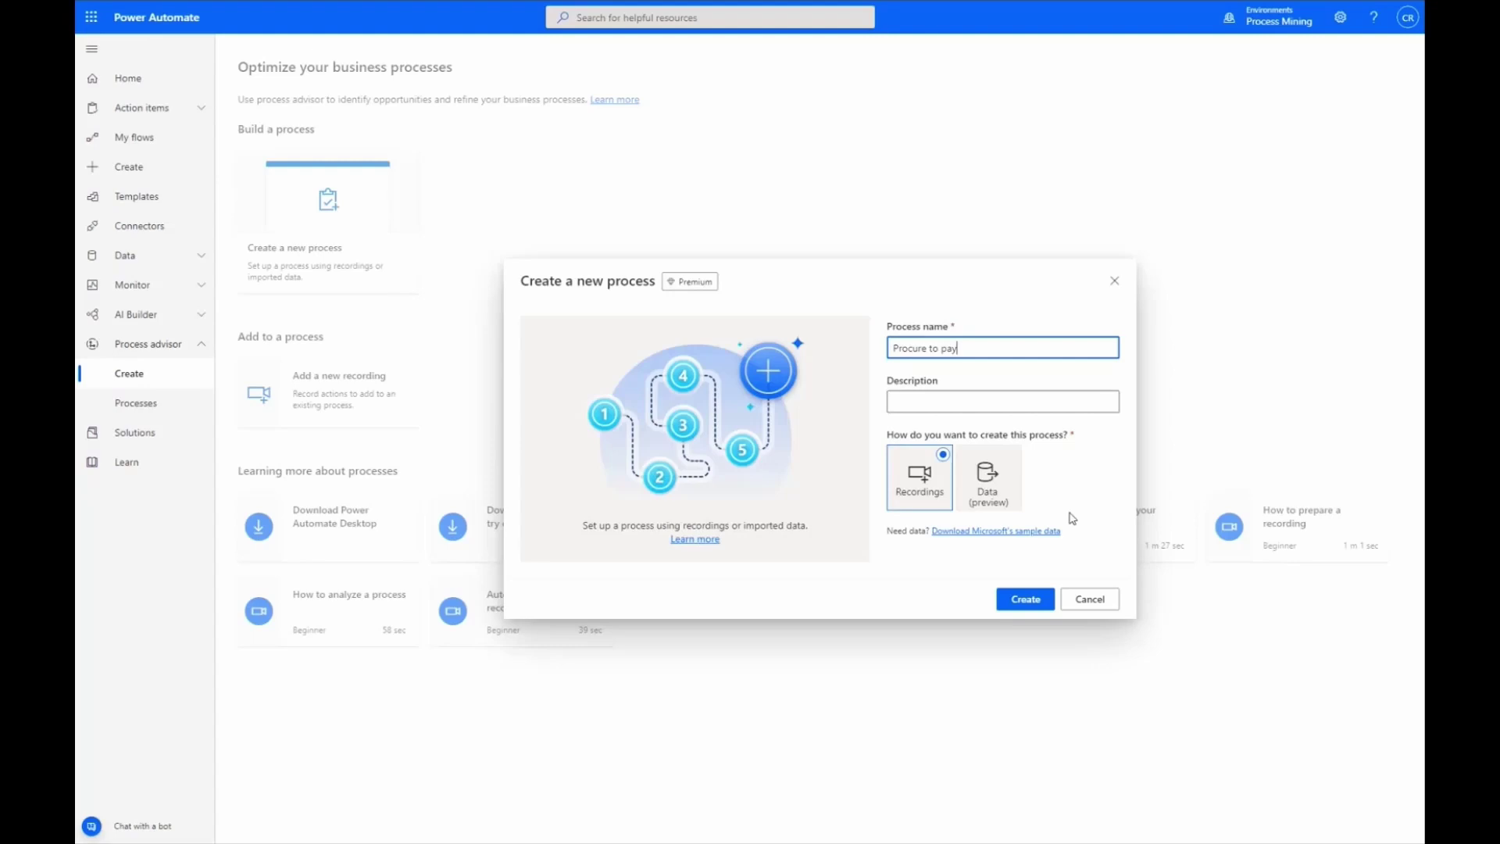
{"action": "left_click", "coordinate": [1015, 465]}
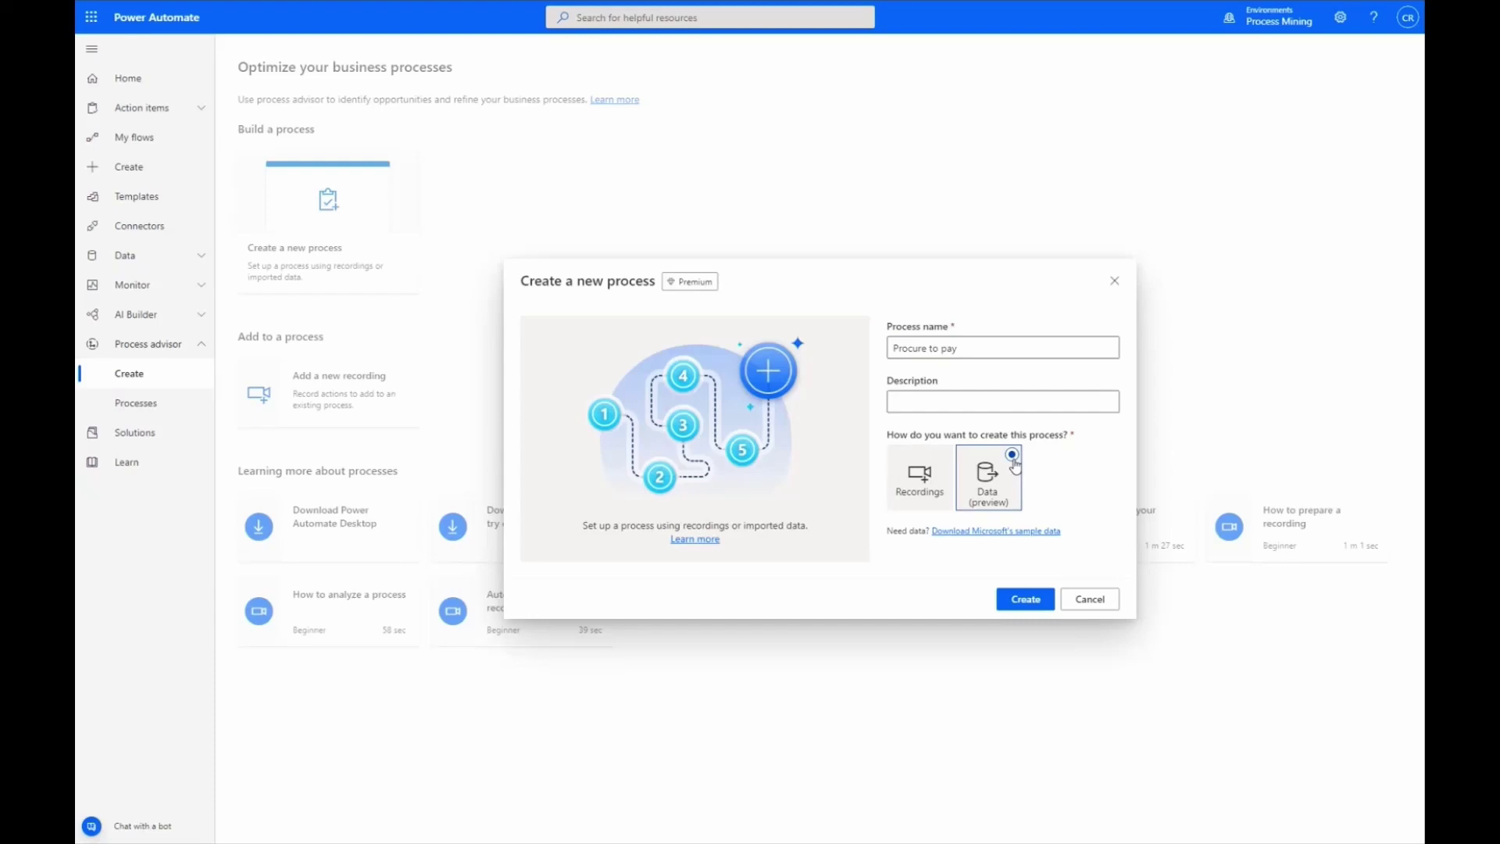
{"action": "left_click", "coordinate": [1026, 600]}
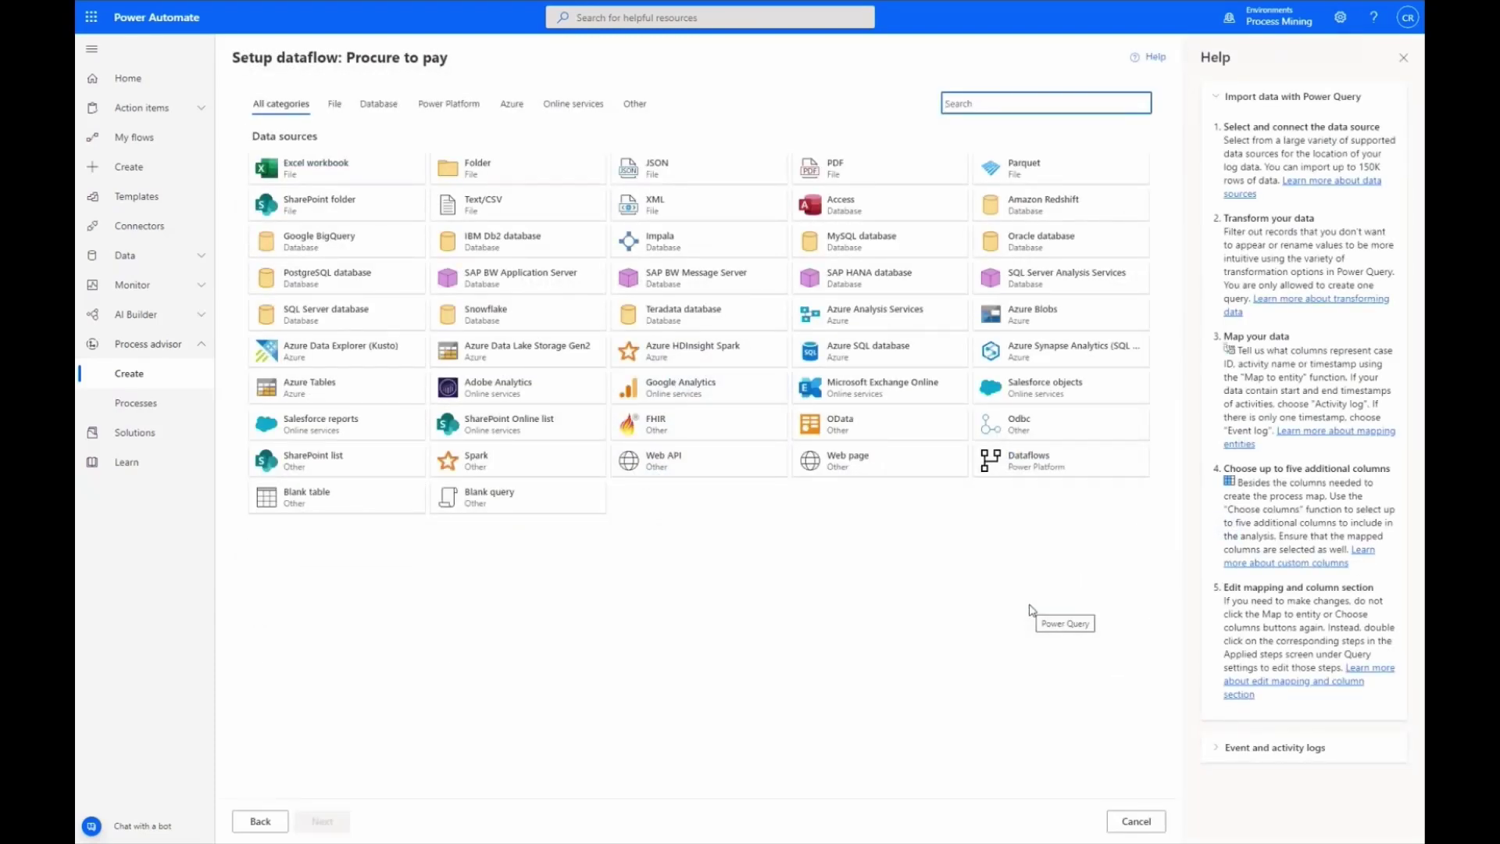
Step: Upload ProcuretoPayData.xlsx as the Excel workbook data source and continue to its tables
{"action": "left_click", "coordinate": [344, 170]}
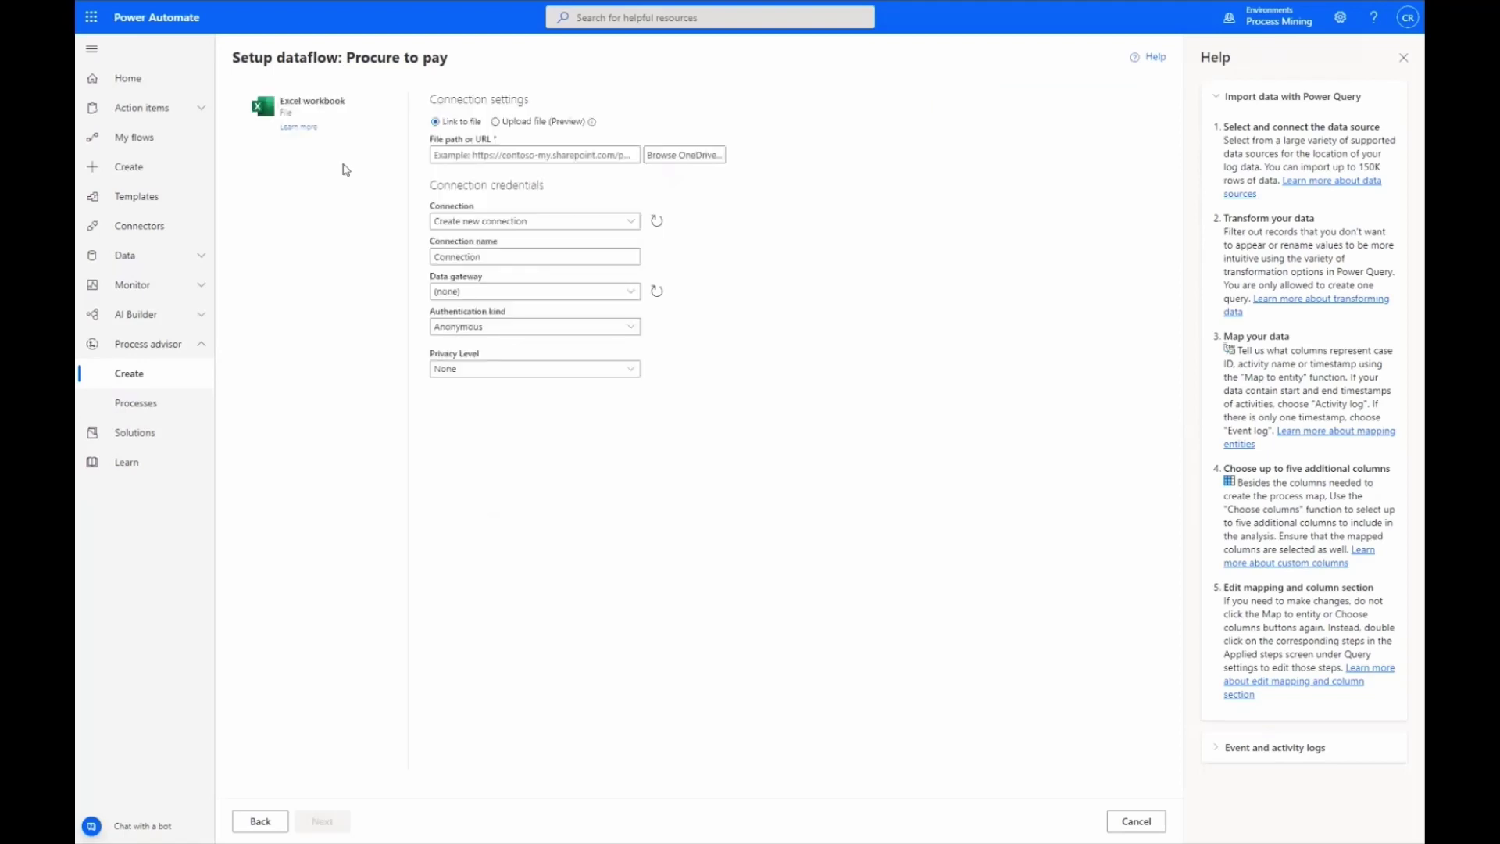
{"action": "left_click", "coordinate": [685, 156]}
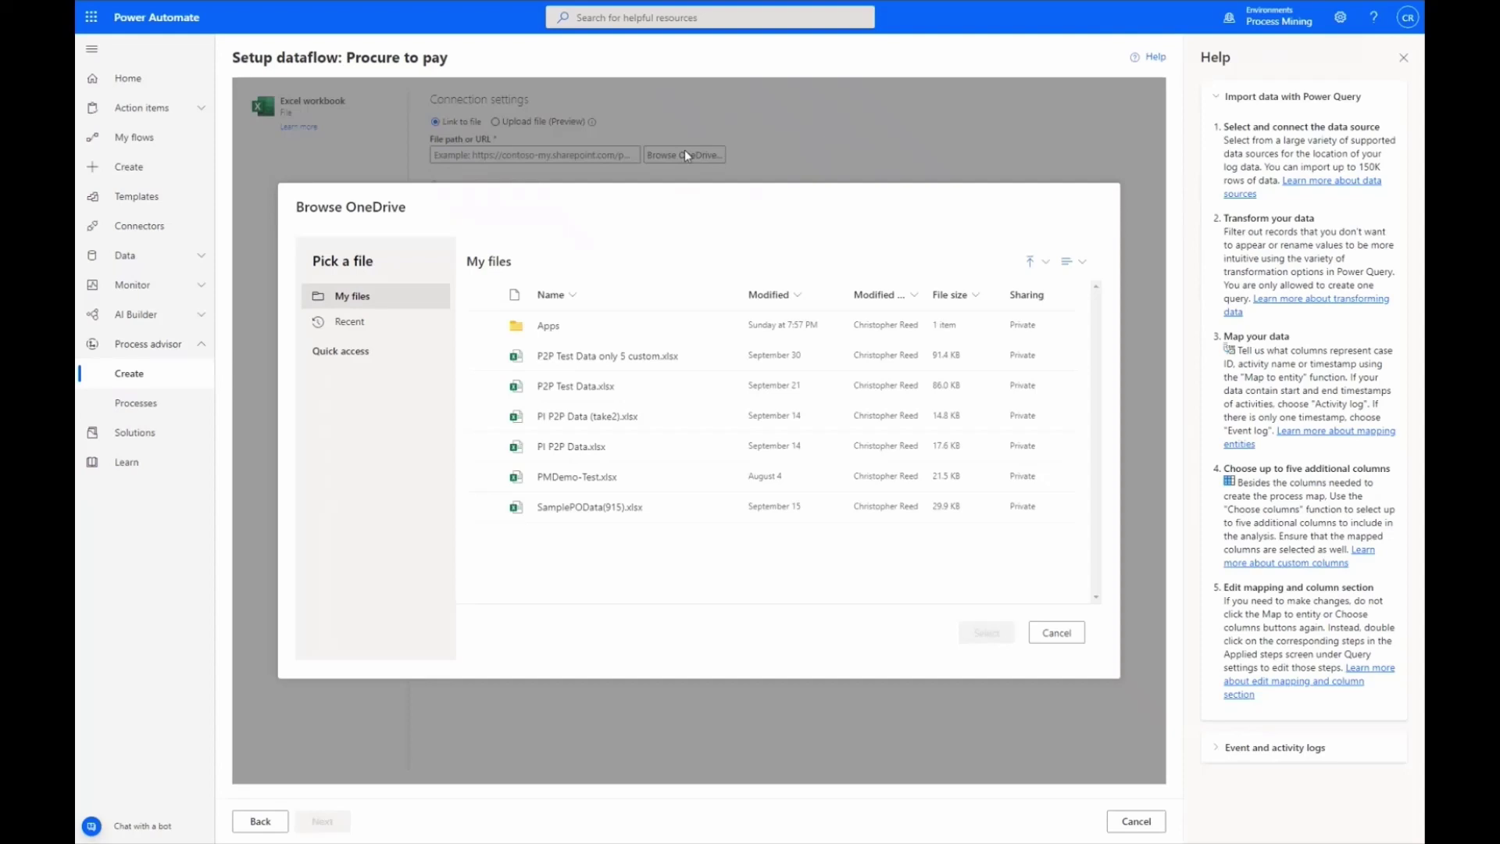
{"action": "left_click", "coordinate": [1056, 632]}
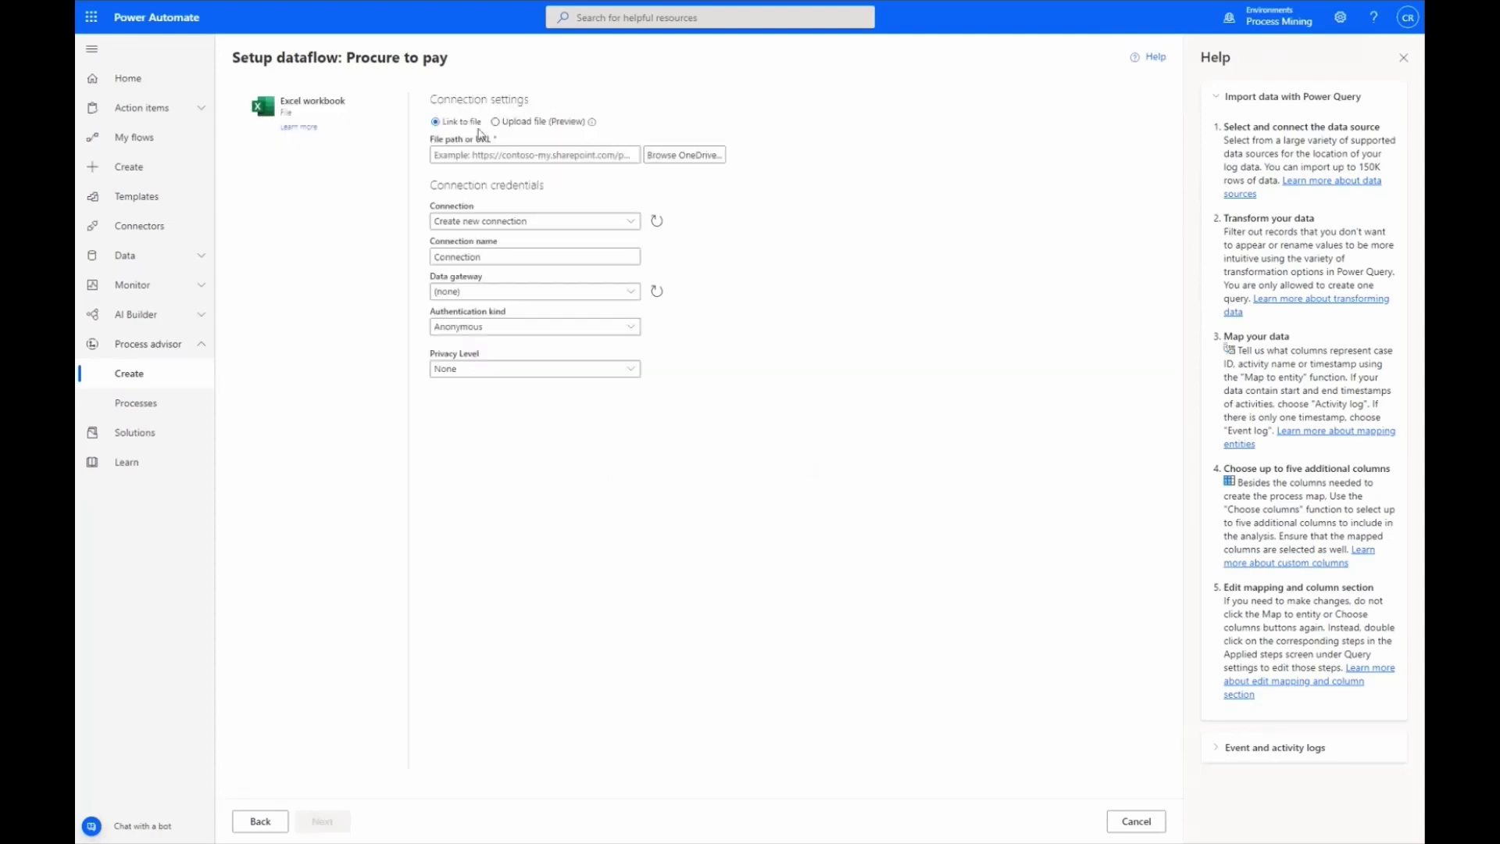
{"action": "left_click", "coordinate": [496, 124]}
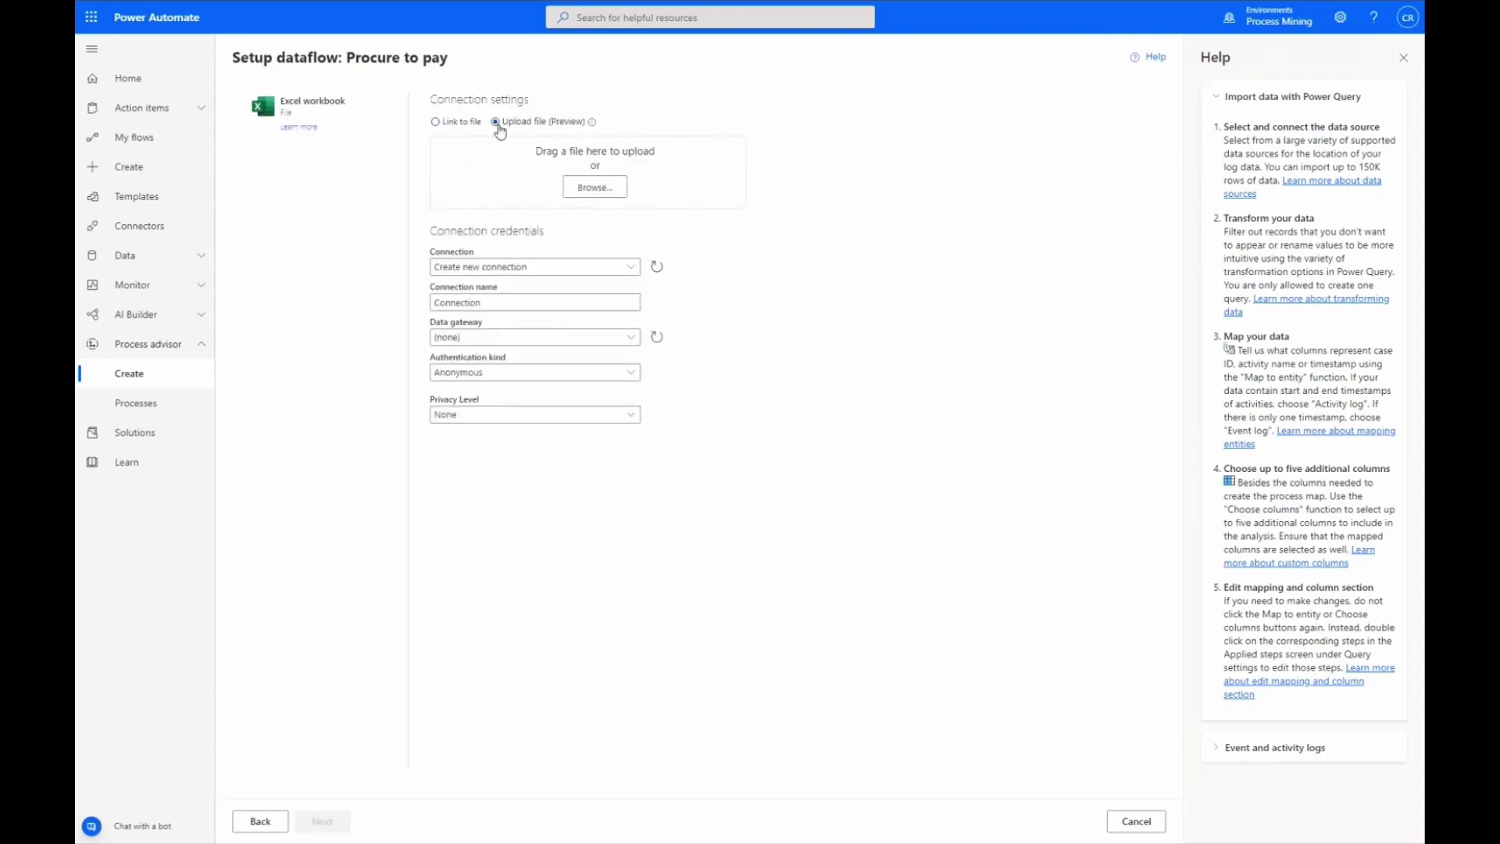
{"action": "left_click", "coordinate": [595, 188]}
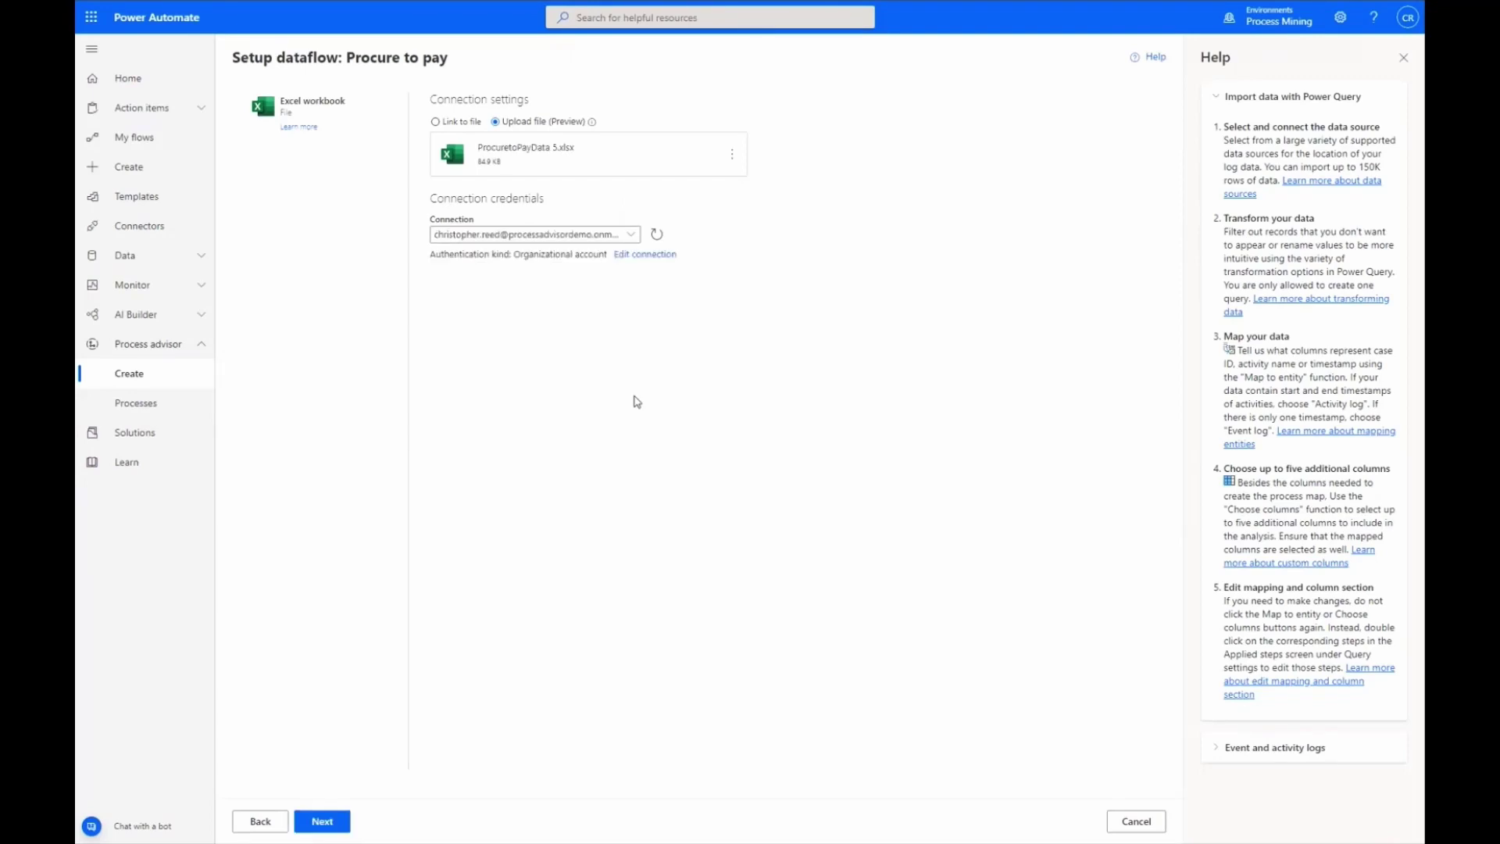
{"action": "left_click", "coordinate": [322, 822]}
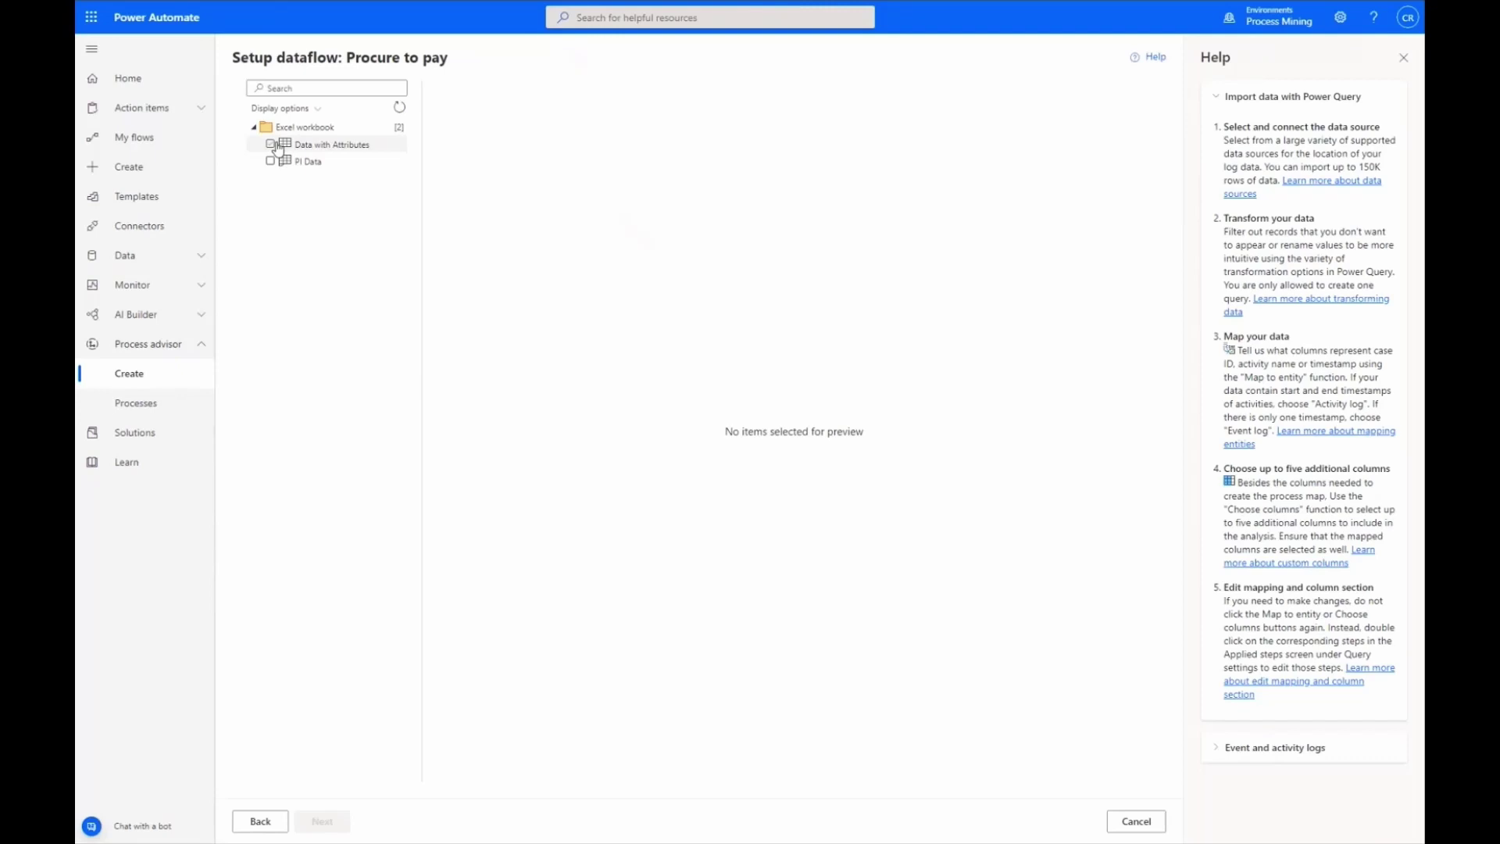
Step: Select the Data with Attributes table and load it into the Power Query editor
{"action": "left_click", "coordinate": [271, 145]}
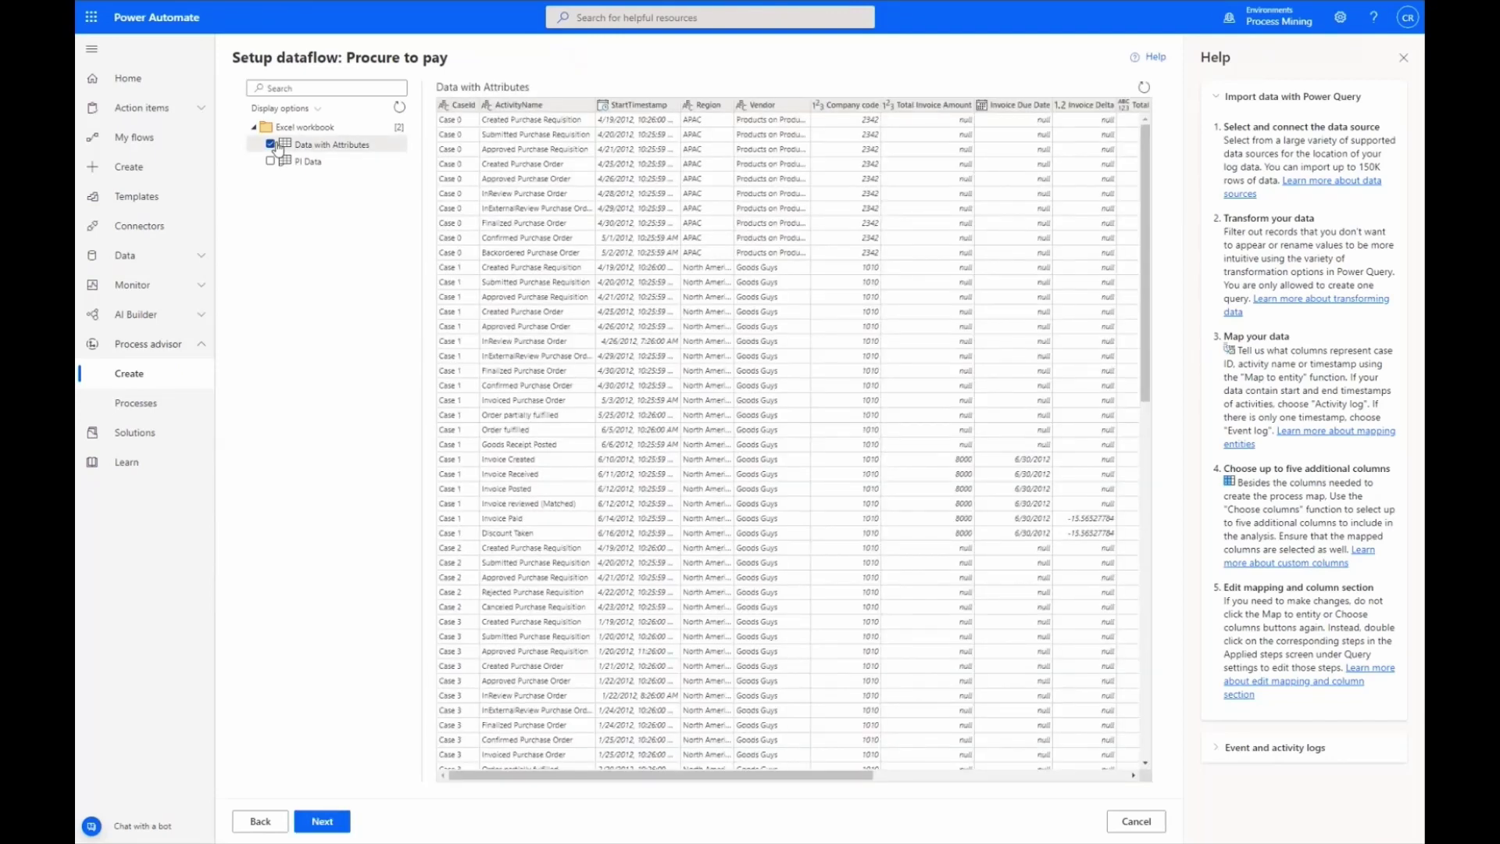
{"action": "left_click", "coordinate": [322, 822]}
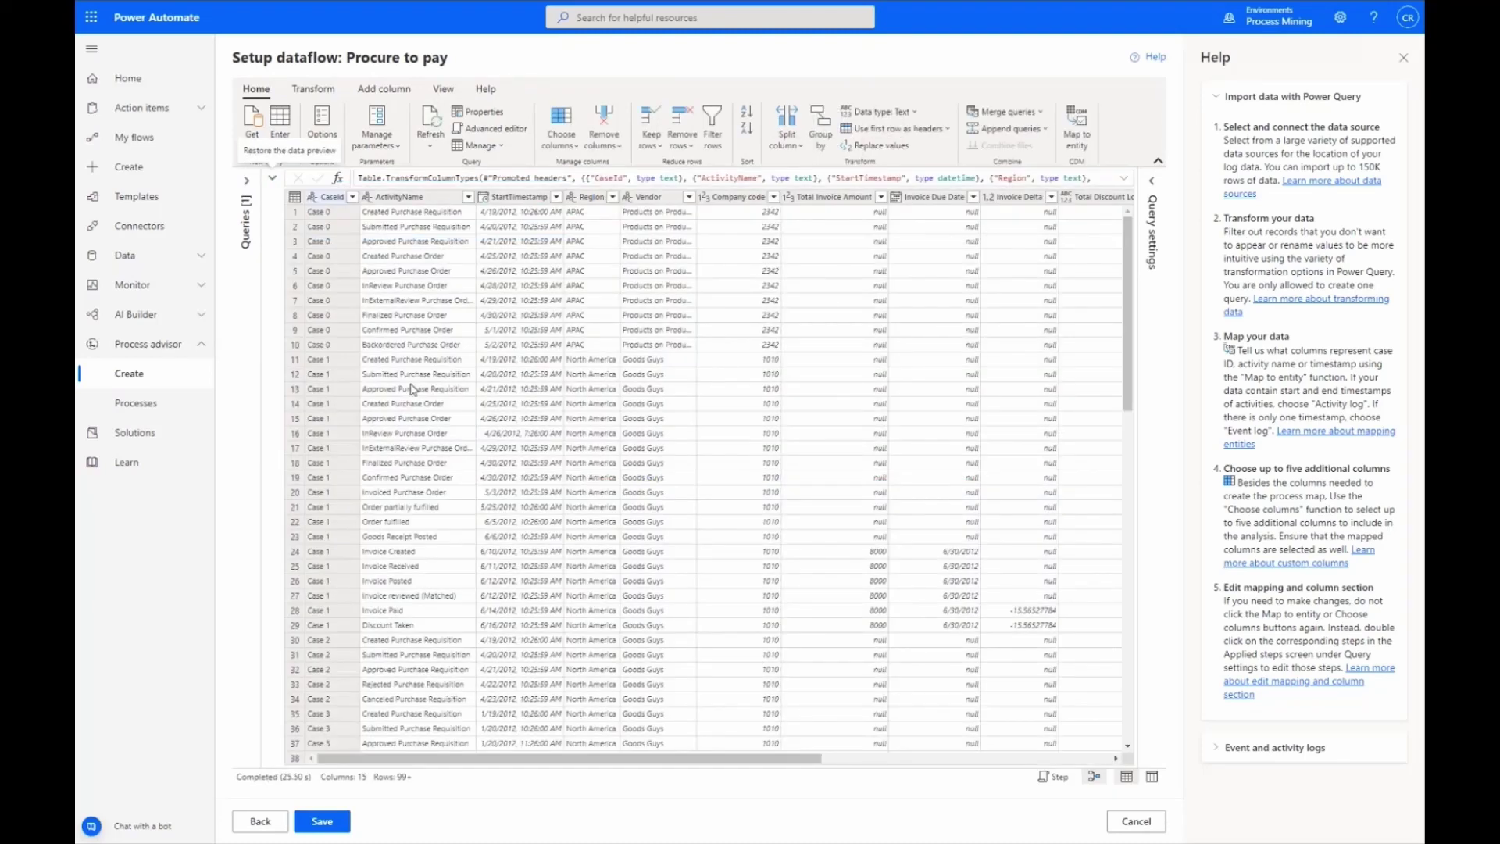
Step: Map the query to the Event log entity using CaseId, ActivityName and StartTimestamp
{"action": "left_click", "coordinate": [1074, 129]}
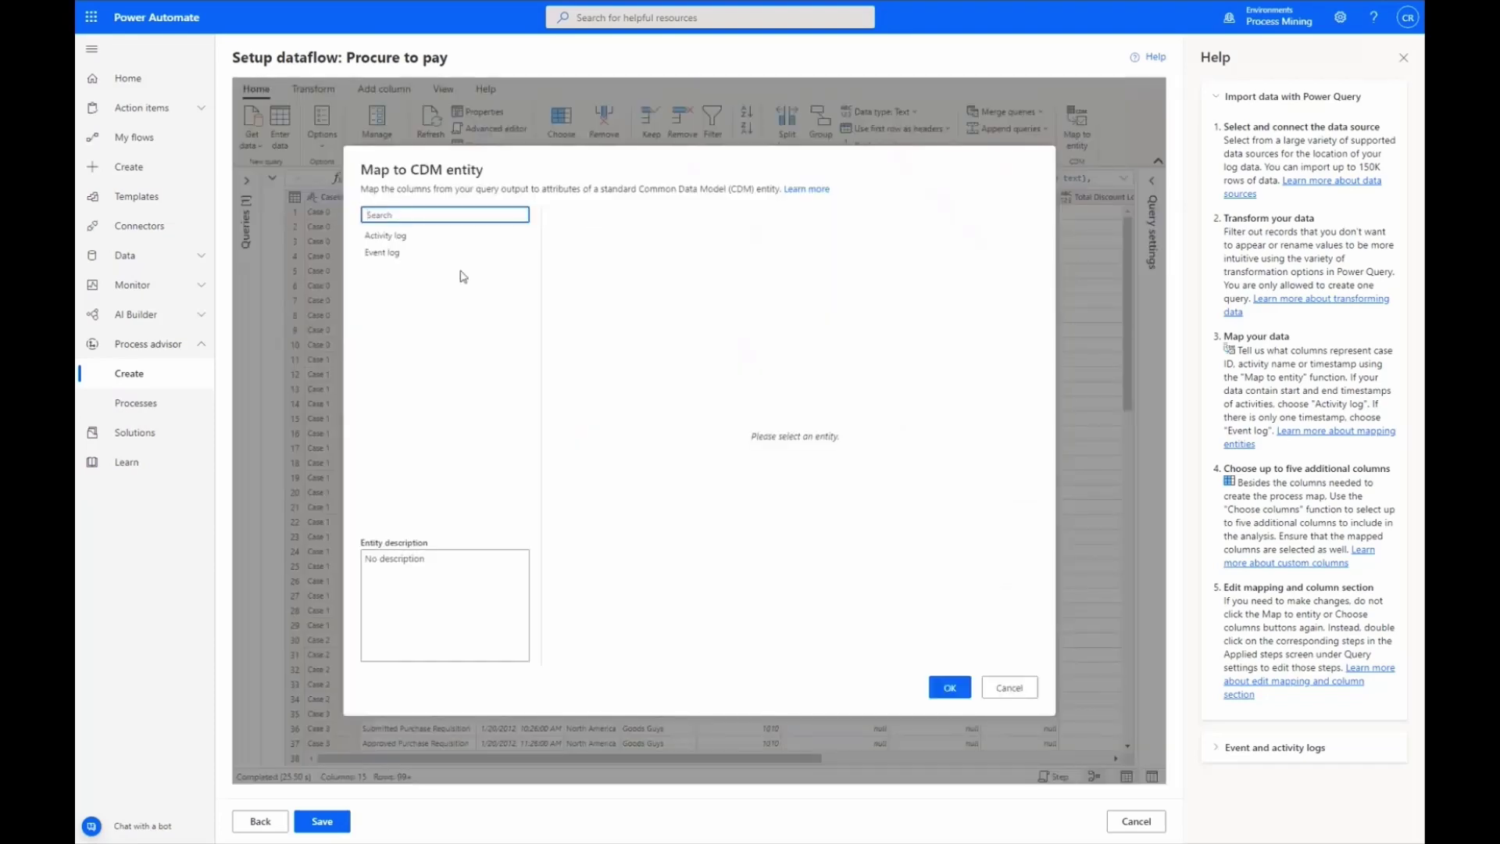
{"action": "left_click", "coordinate": [391, 254]}
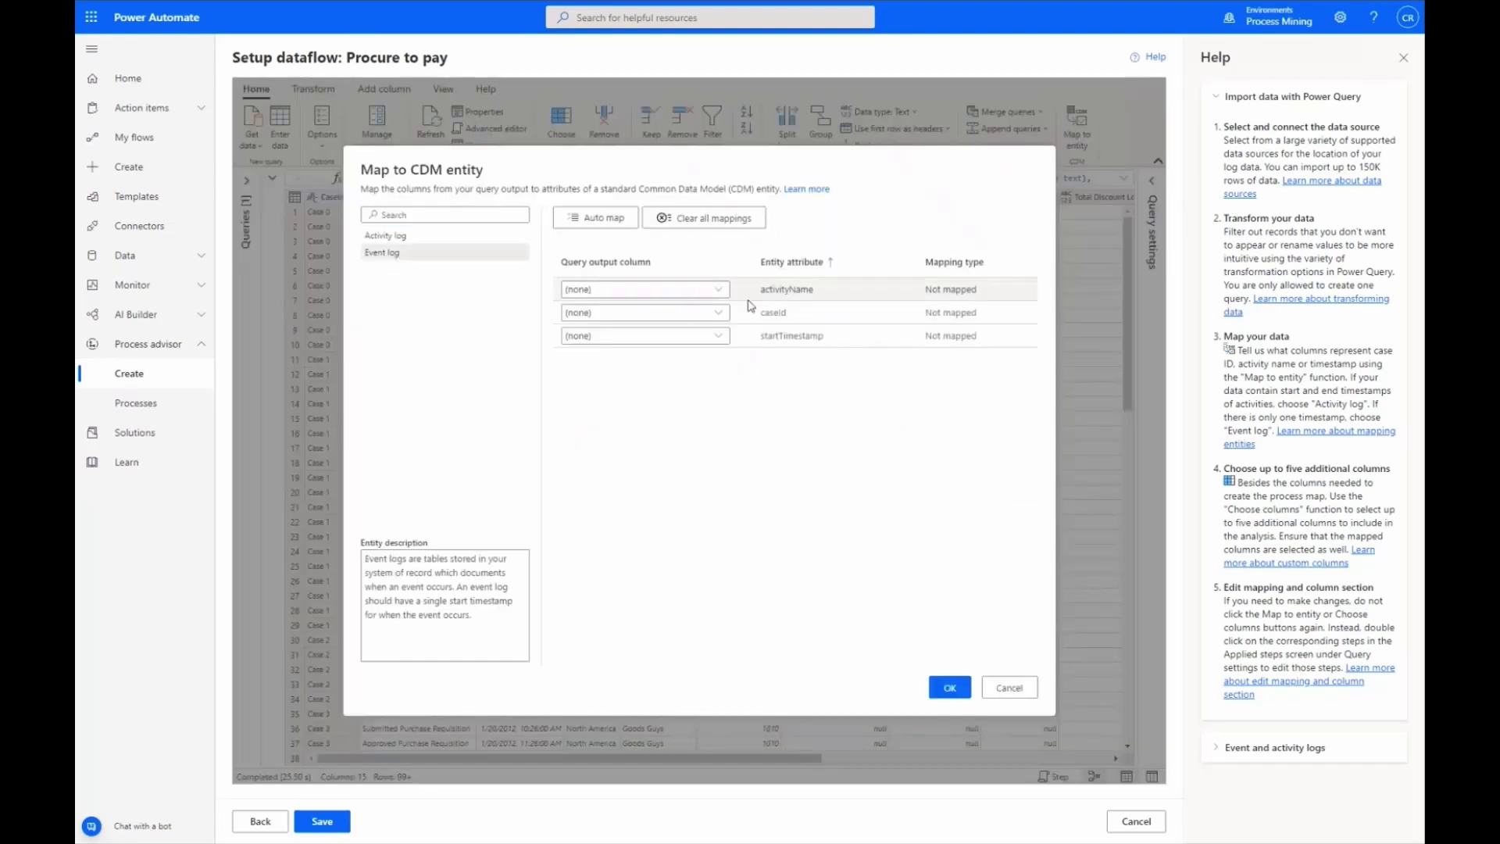
{"action": "left_click", "coordinate": [717, 291]}
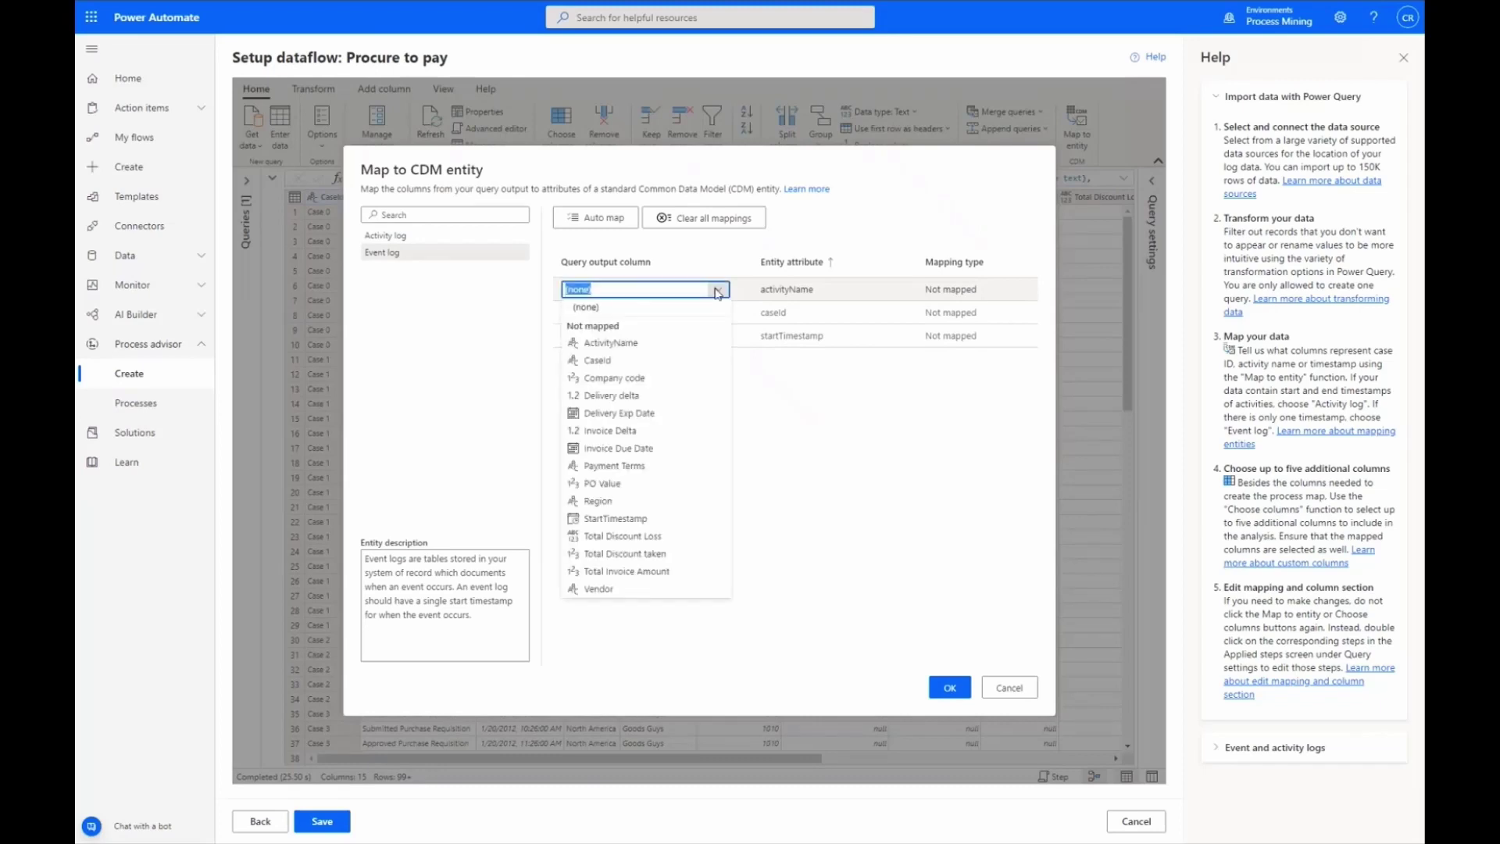
{"action": "left_click", "coordinate": [644, 344]}
{"action": "left_click", "coordinate": [644, 336]}
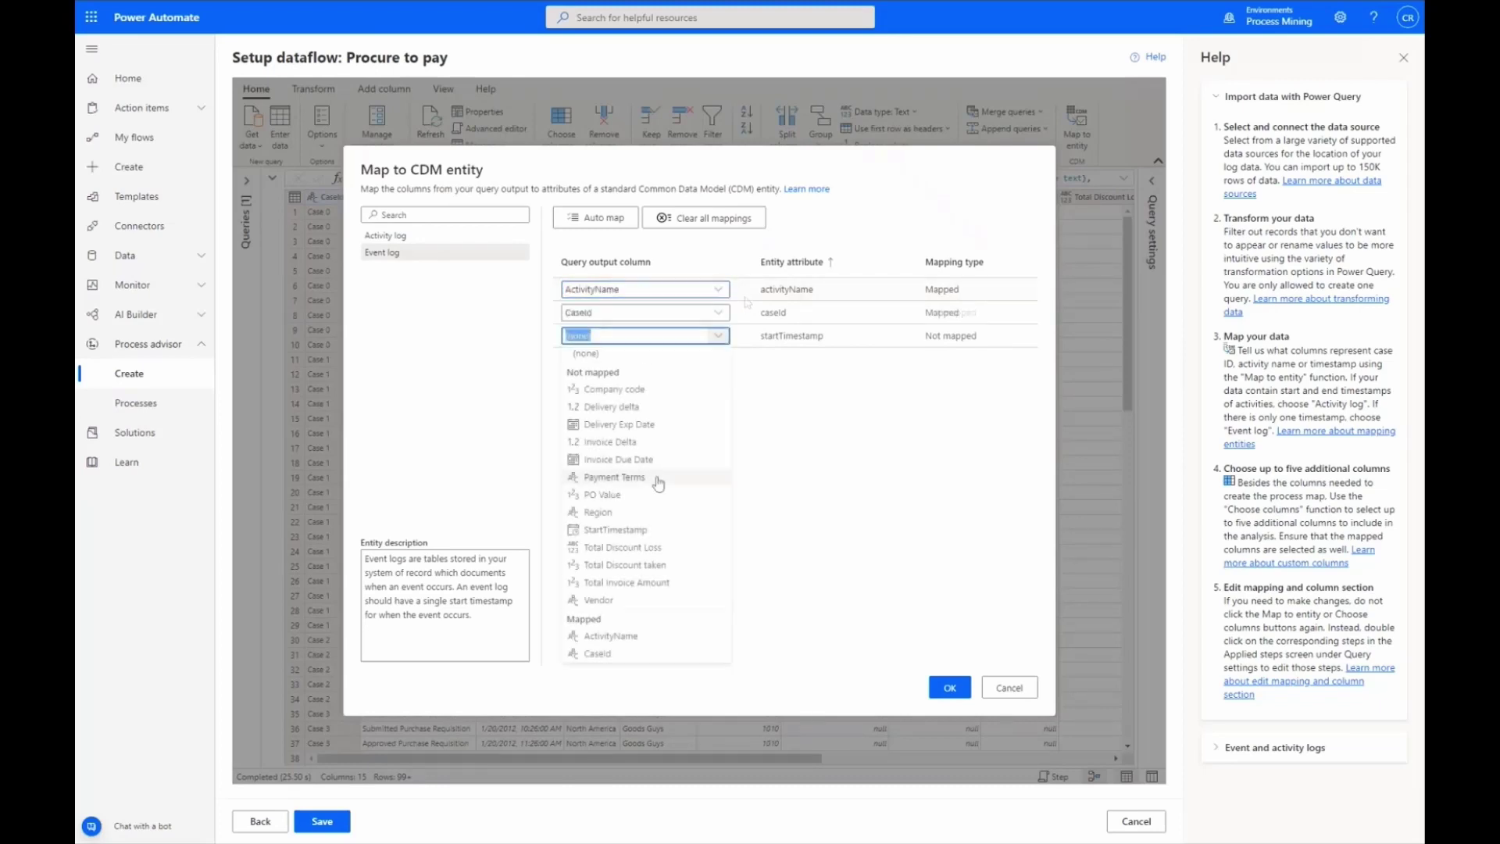
{"action": "left_click", "coordinate": [632, 530]}
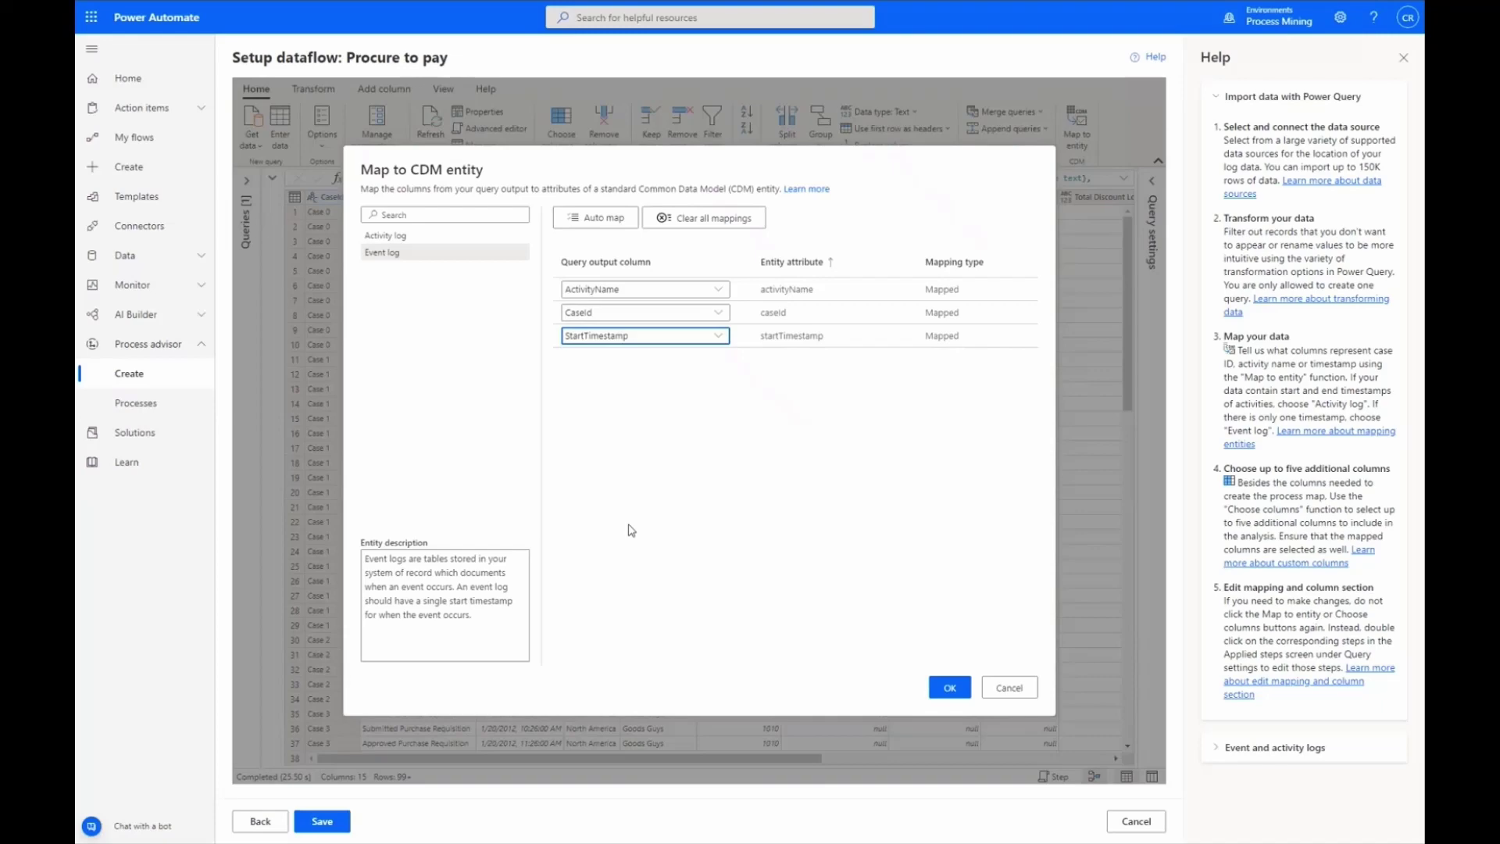
{"action": "left_click", "coordinate": [948, 688]}
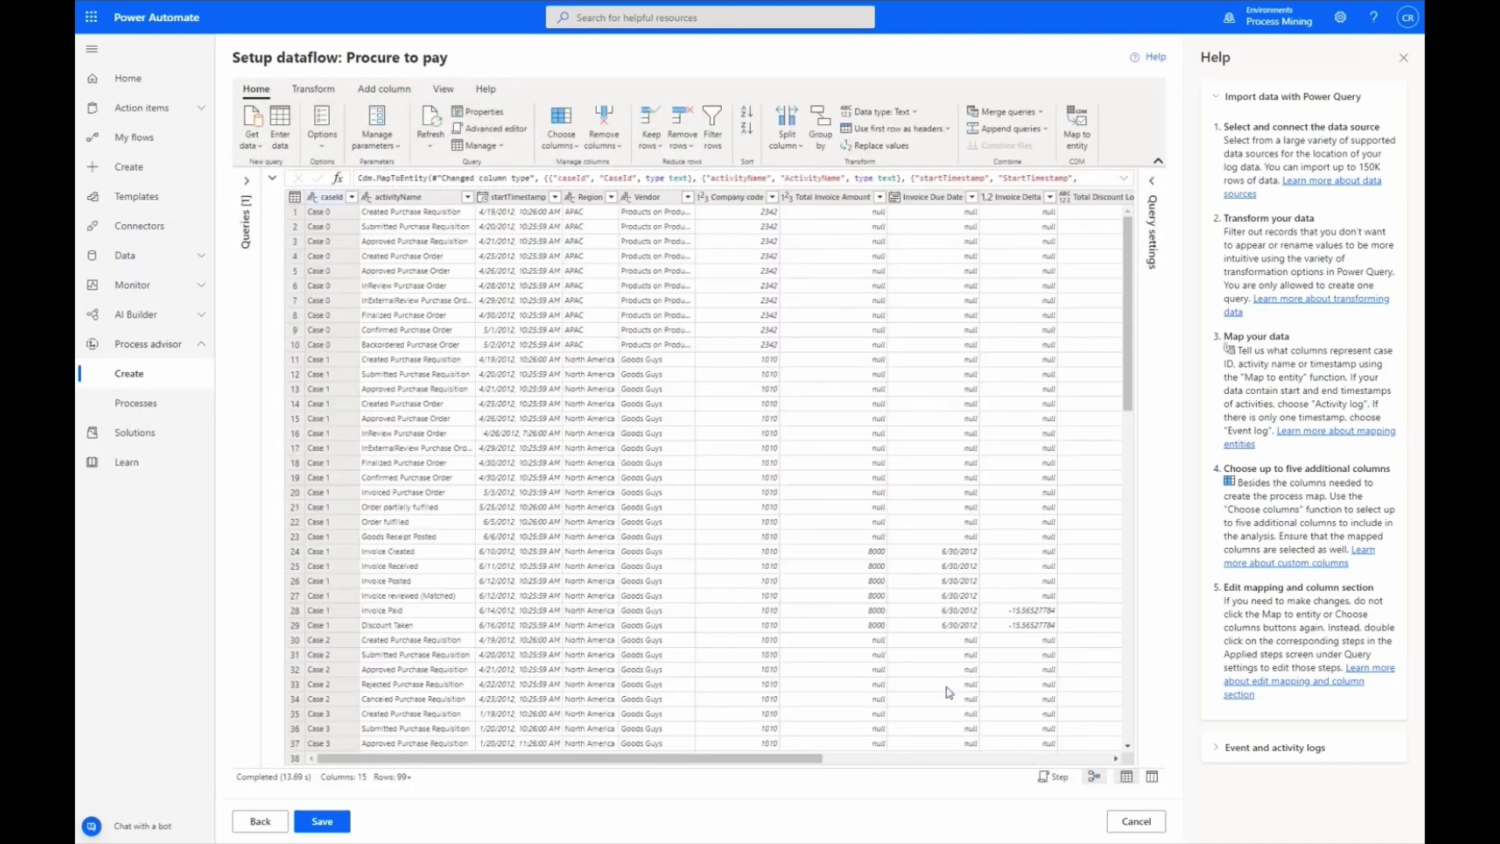
Step: Drop the seven columns Invoice Delta through Delivery delta and save the process setup
{"action": "left_click", "coordinate": [561, 139]}
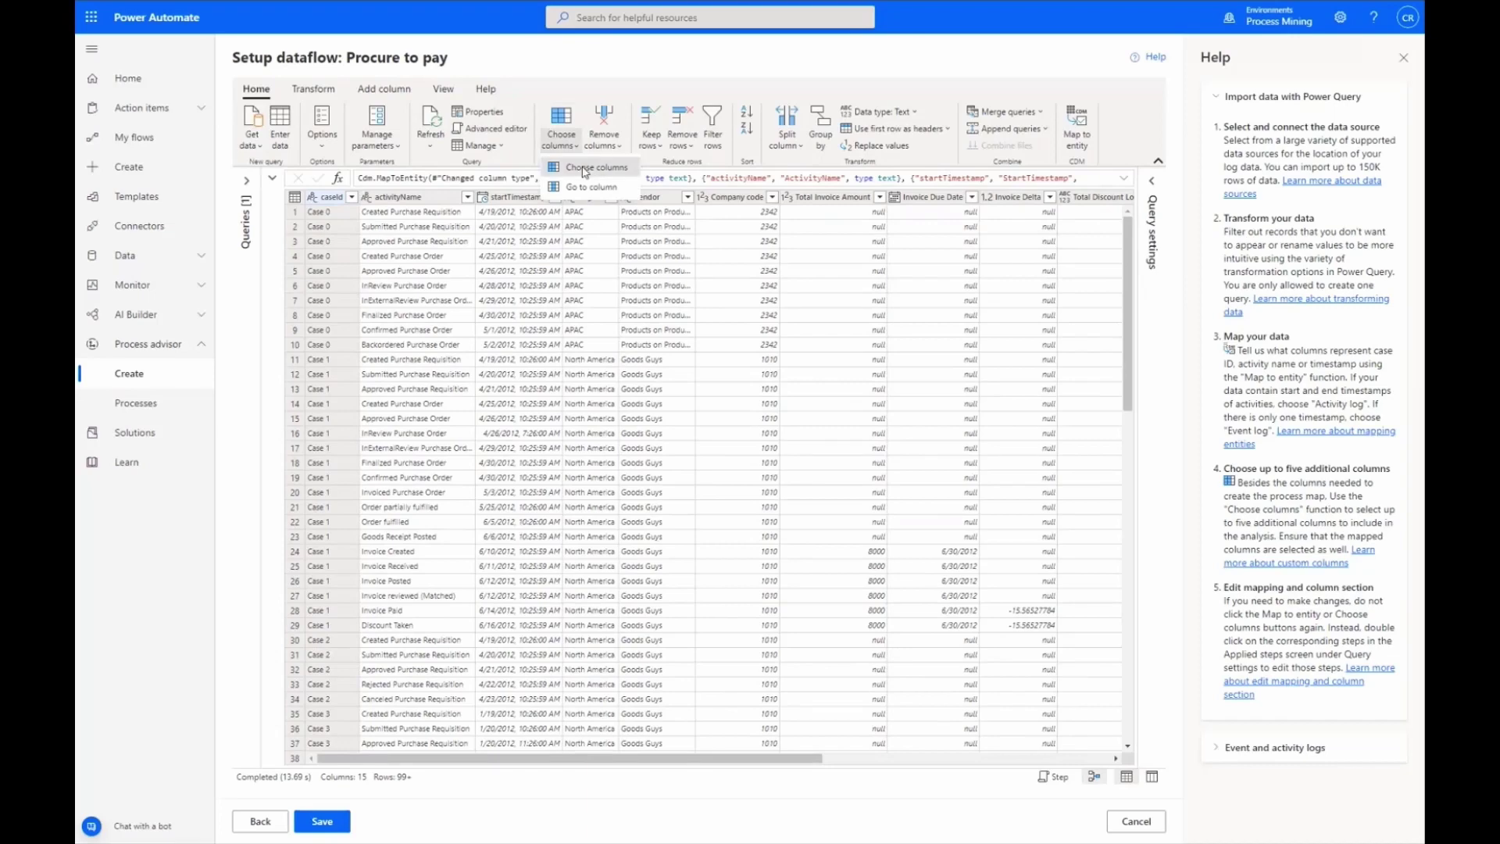
{"action": "left_click", "coordinate": [584, 168]}
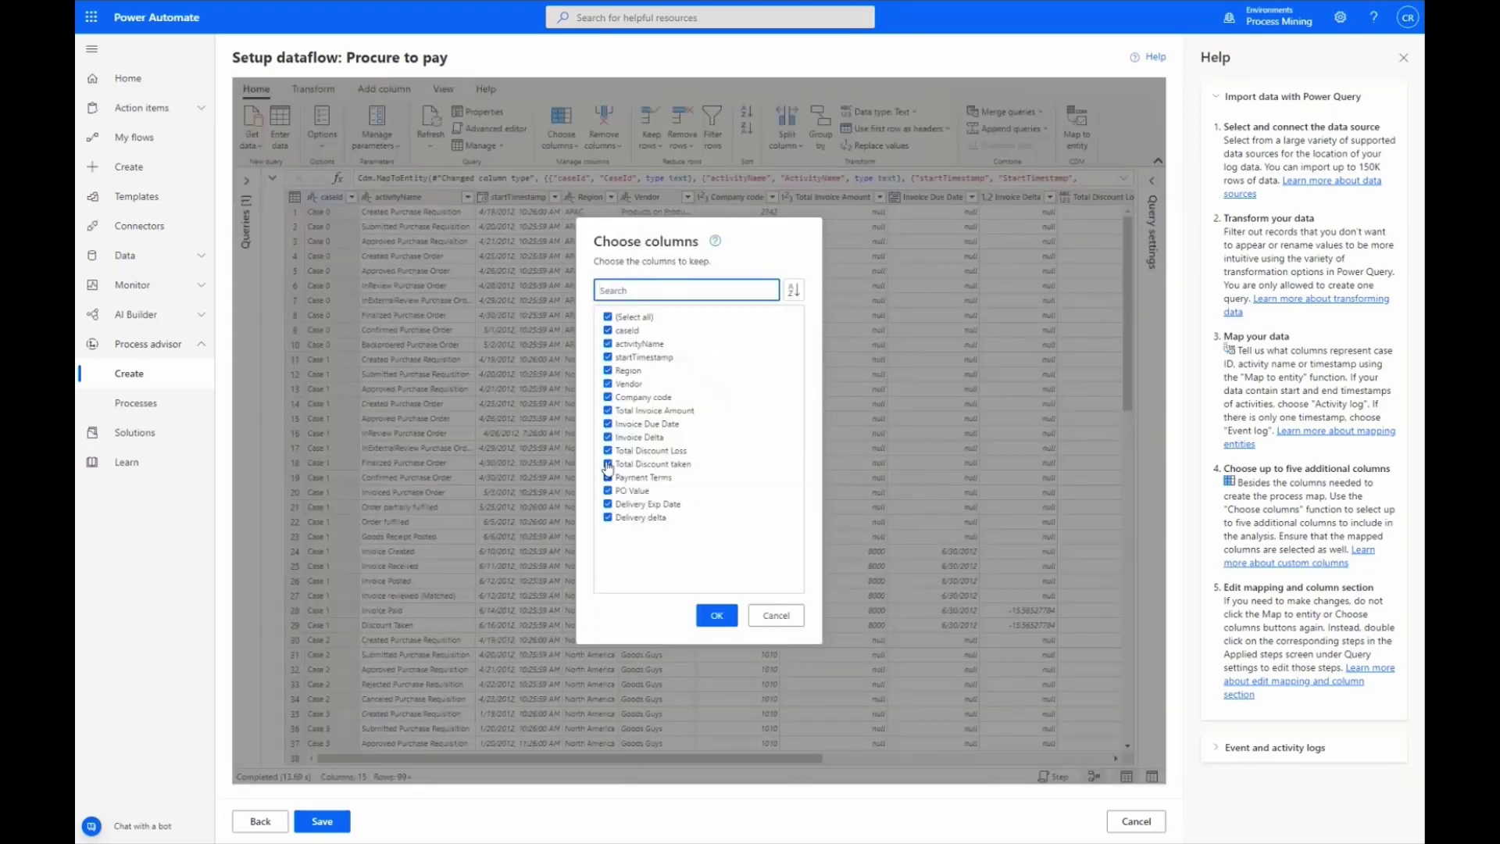
{"action": "left_click", "coordinate": [608, 437]}
{"action": "left_click", "coordinate": [608, 451]}
{"action": "left_click", "coordinate": [608, 463]}
{"action": "left_click", "coordinate": [608, 476]}
{"action": "left_click", "coordinate": [608, 490]}
{"action": "left_click", "coordinate": [608, 503]}
{"action": "left_click", "coordinate": [608, 517]}
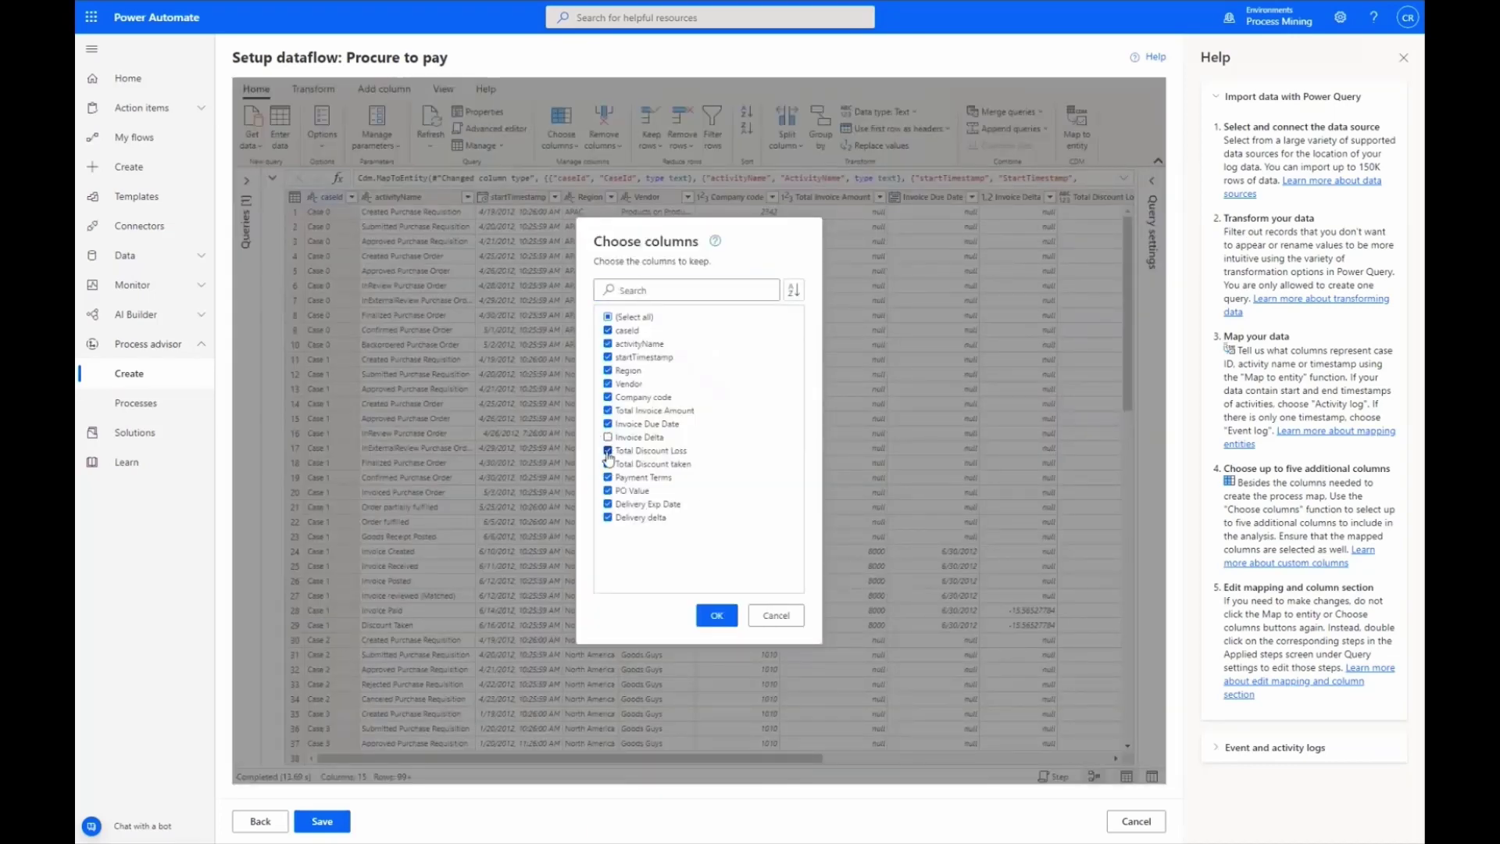
{"action": "left_click", "coordinate": [709, 617]}
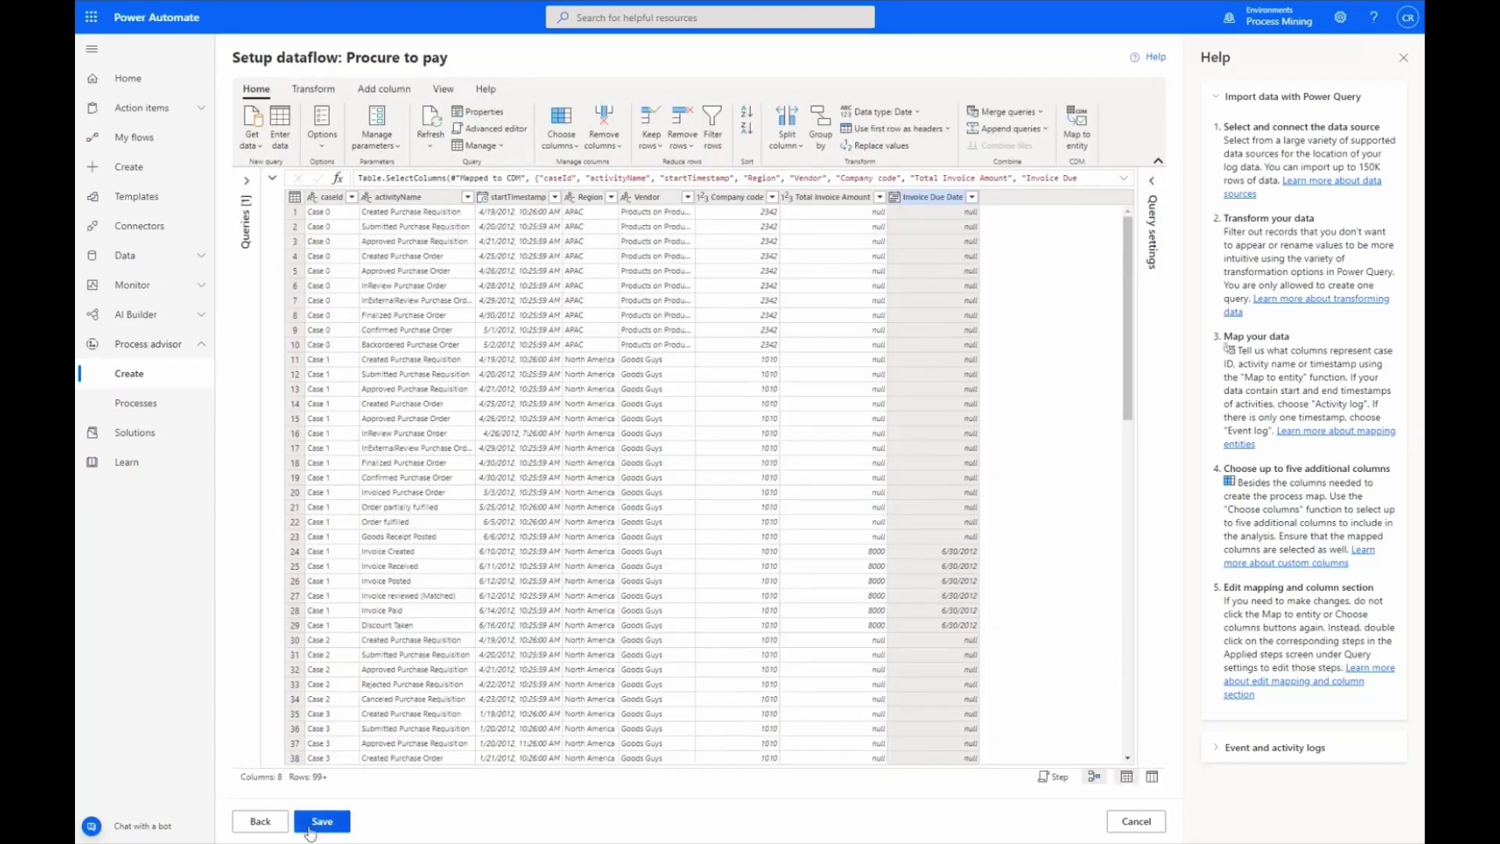
{"action": "left_click", "coordinate": [322, 823]}
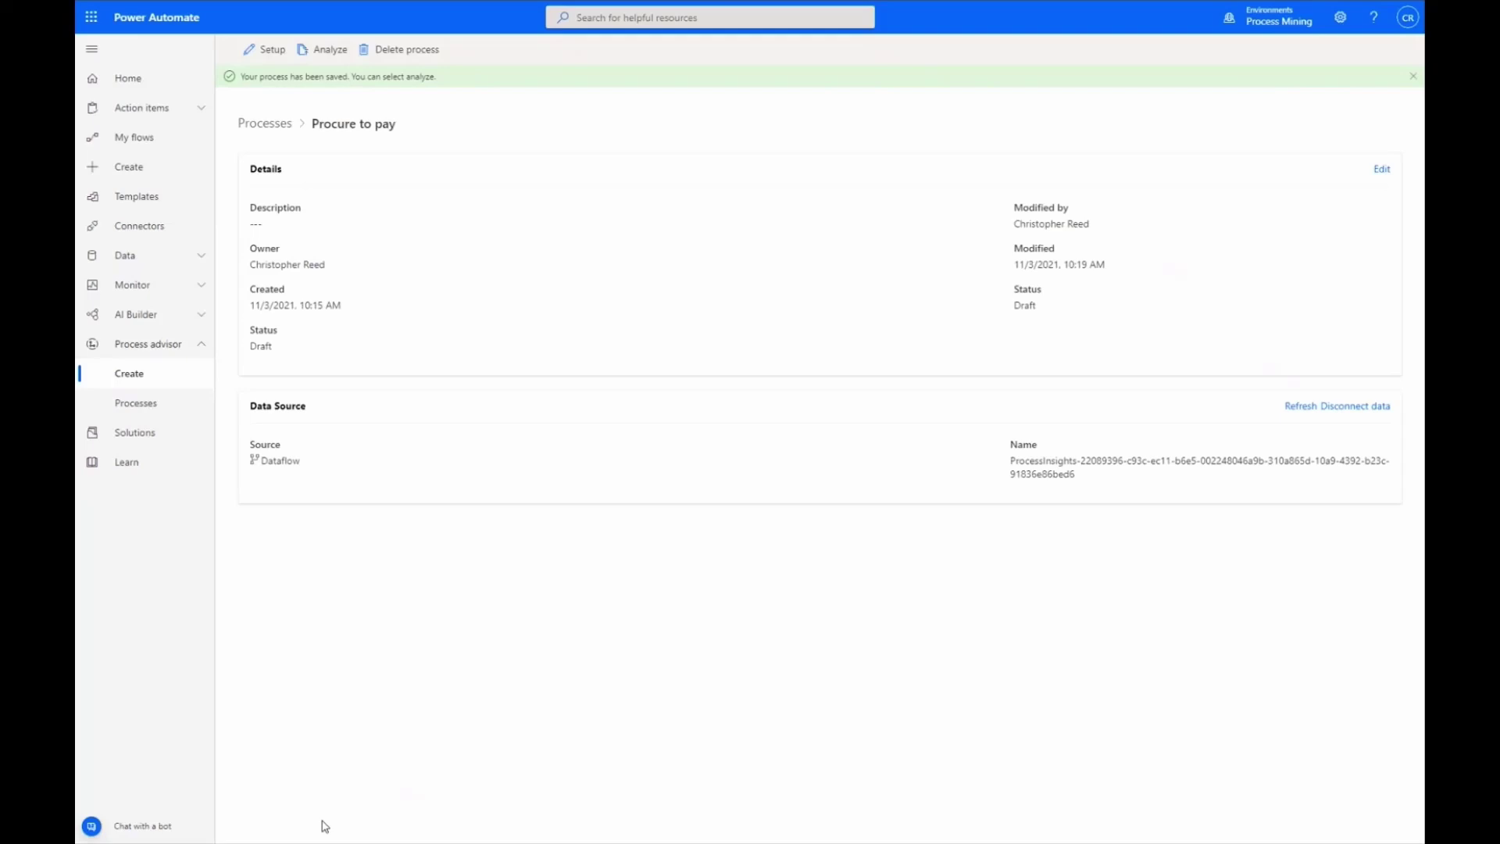
Step: Run and confirm the analysis of the Procure to pay process
{"action": "left_click", "coordinate": [331, 54]}
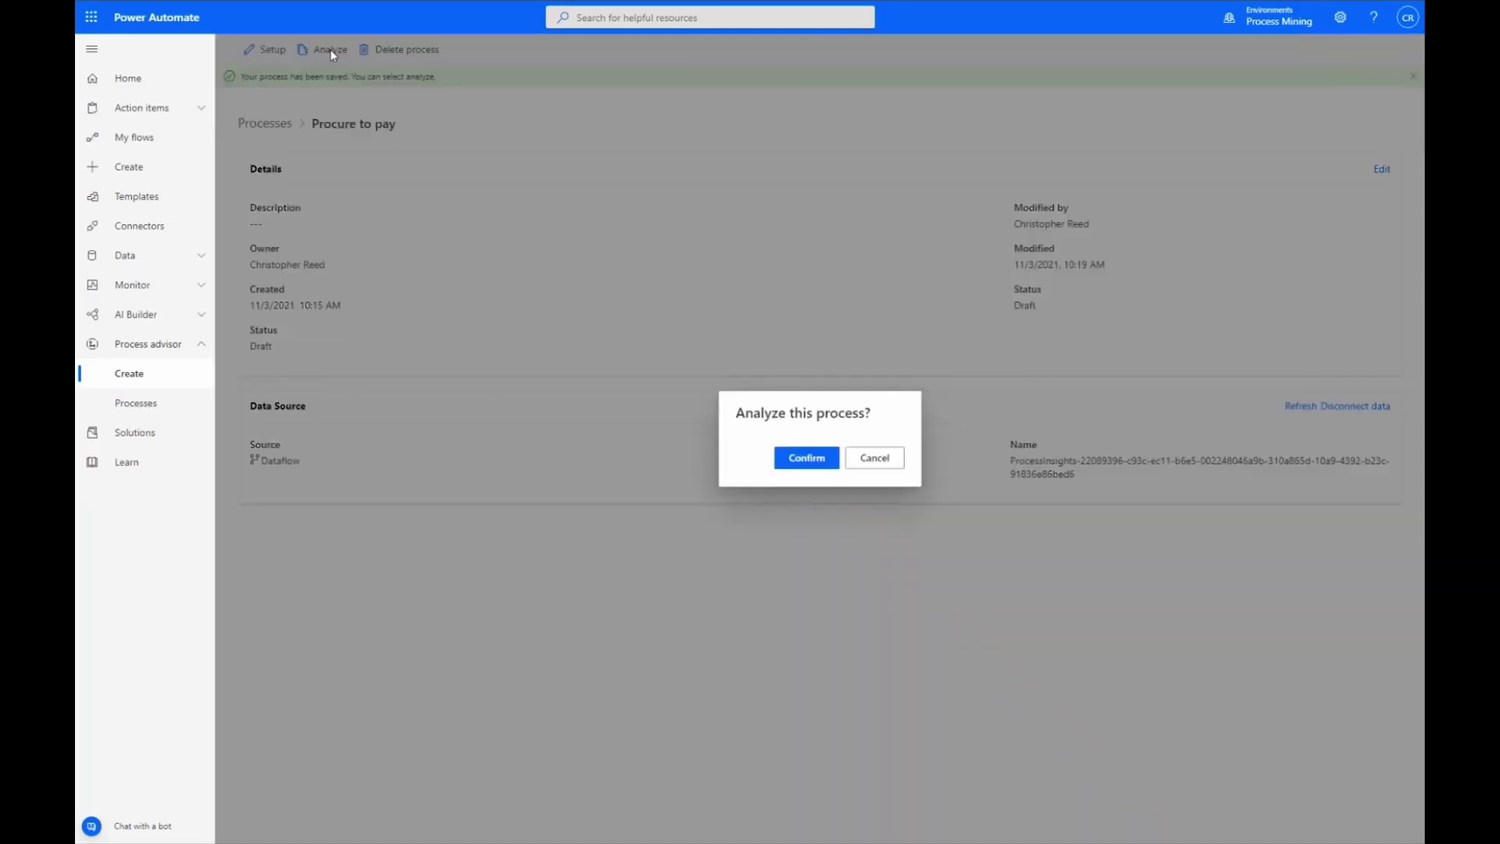
{"action": "left_click", "coordinate": [794, 460]}
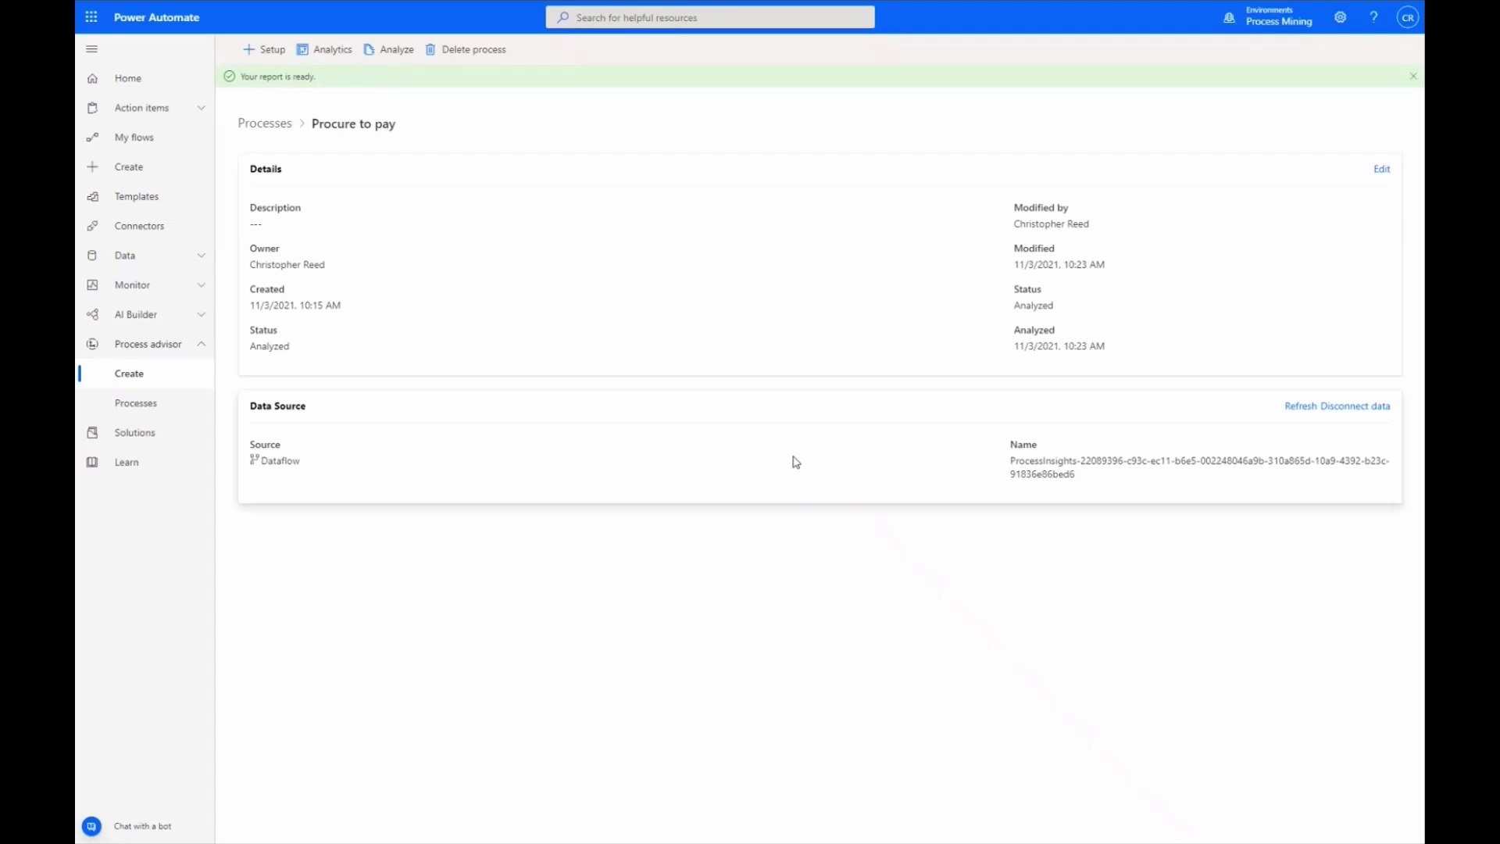
Step: Open the Analytics report and zoom the process map in on the invoice activities
{"action": "left_click", "coordinate": [330, 55]}
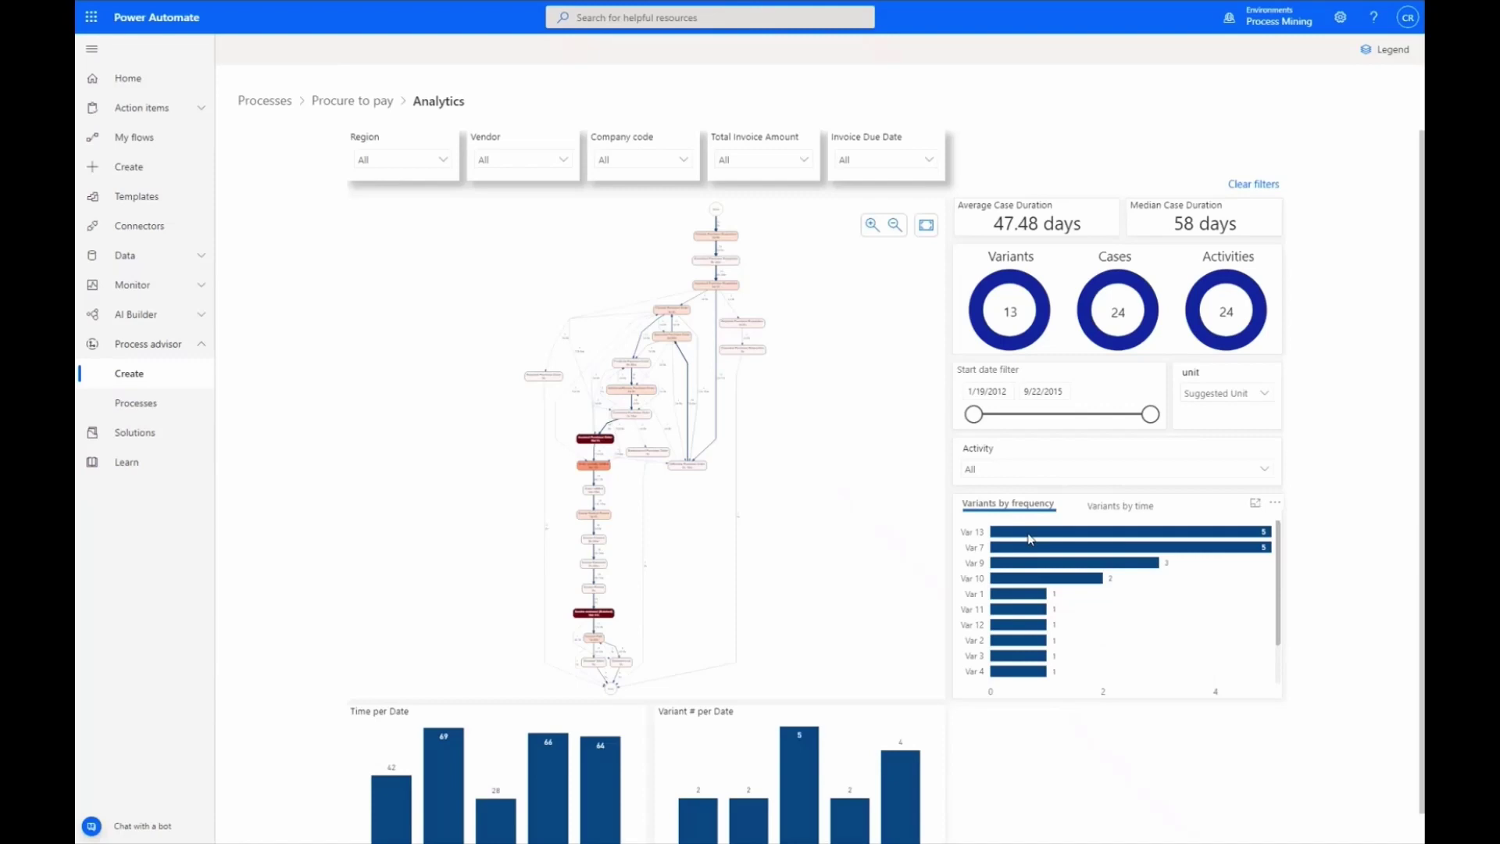
{"action": "left_click", "coordinate": [872, 225]}
{"action": "left_click", "coordinate": [872, 226]}
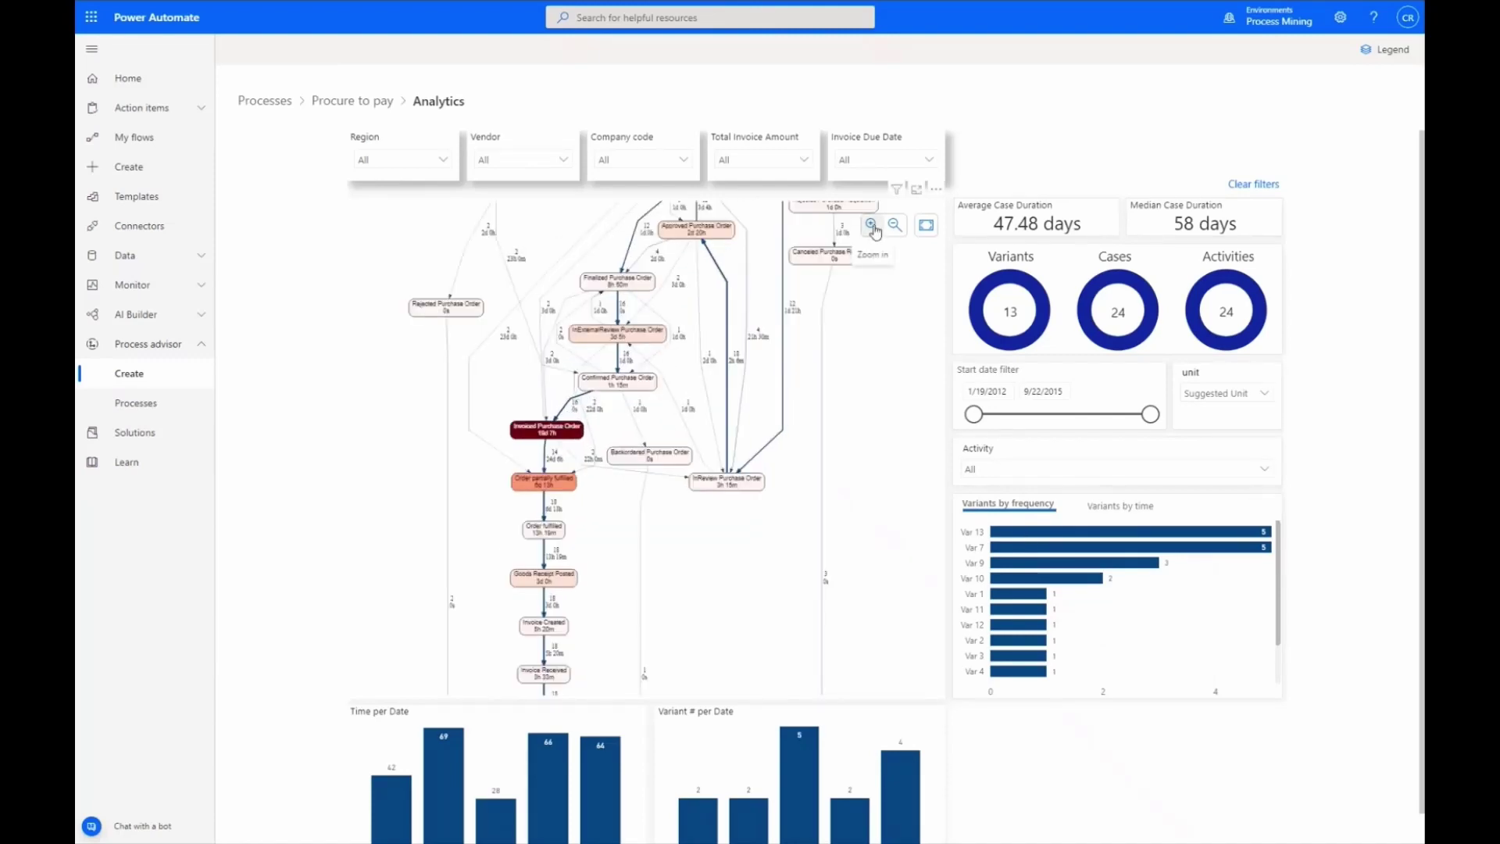
{"action": "left_click", "coordinate": [872, 226]}
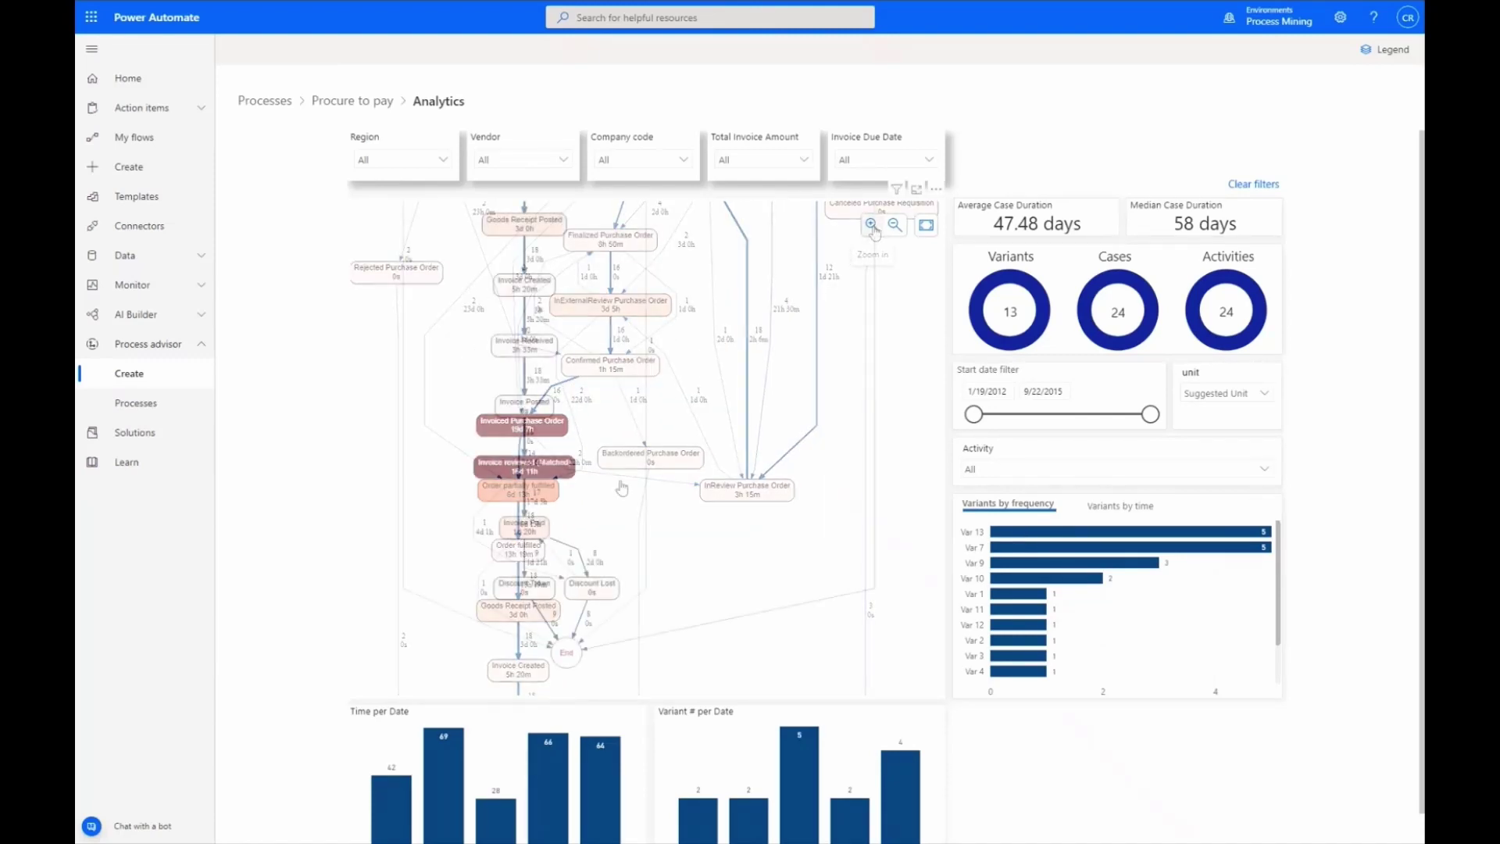
{"action": "scroll", "coordinate": [674, 486], "scroll_direction": "up", "scroll_amount": 3}
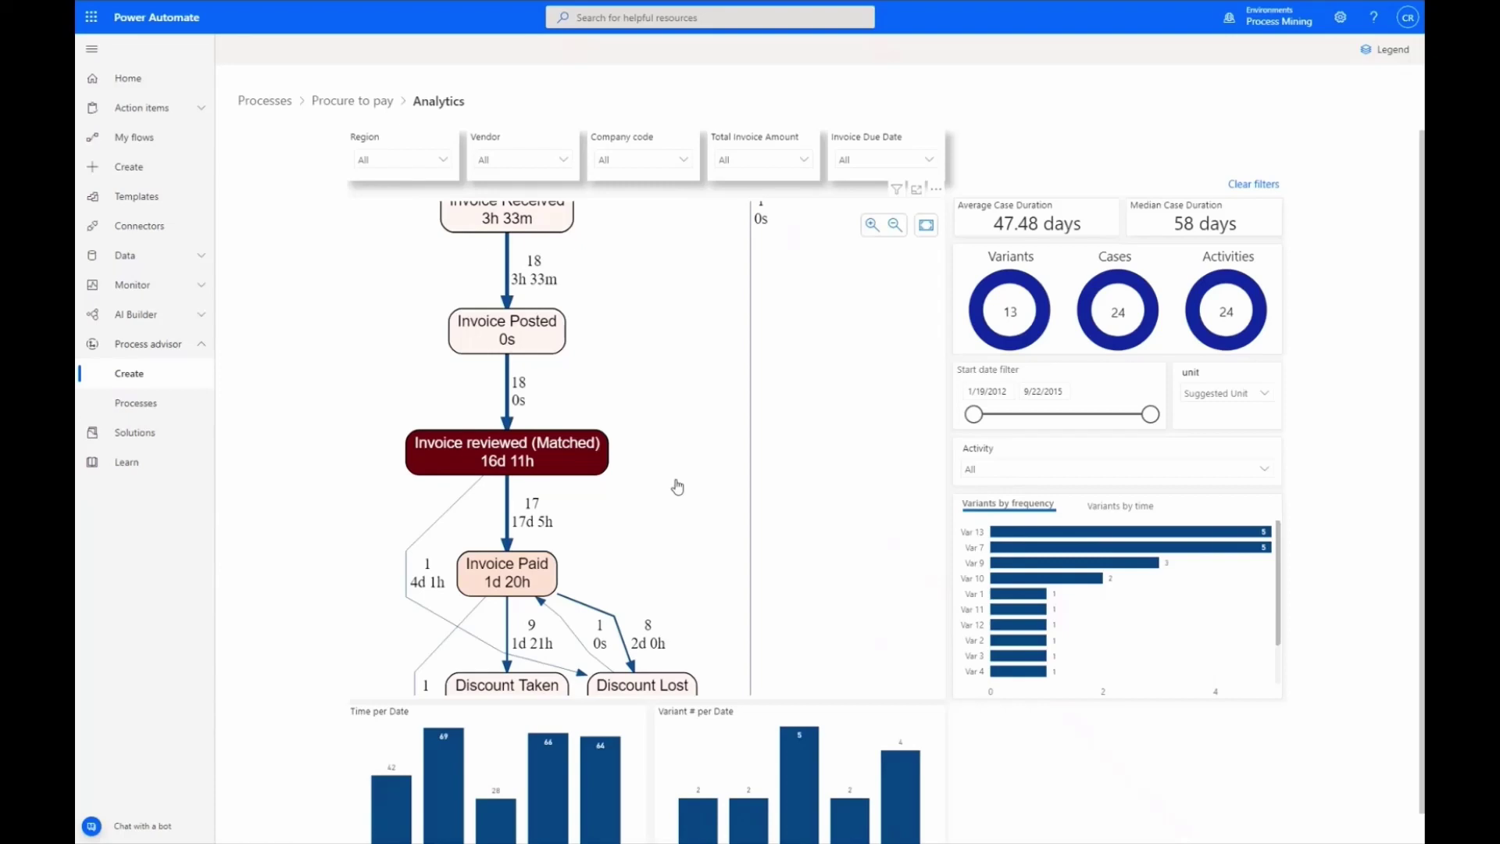
Step: Filter the Region to North America and zoom the map, then switch the filter to EMEA
{"action": "left_click", "coordinate": [428, 160]}
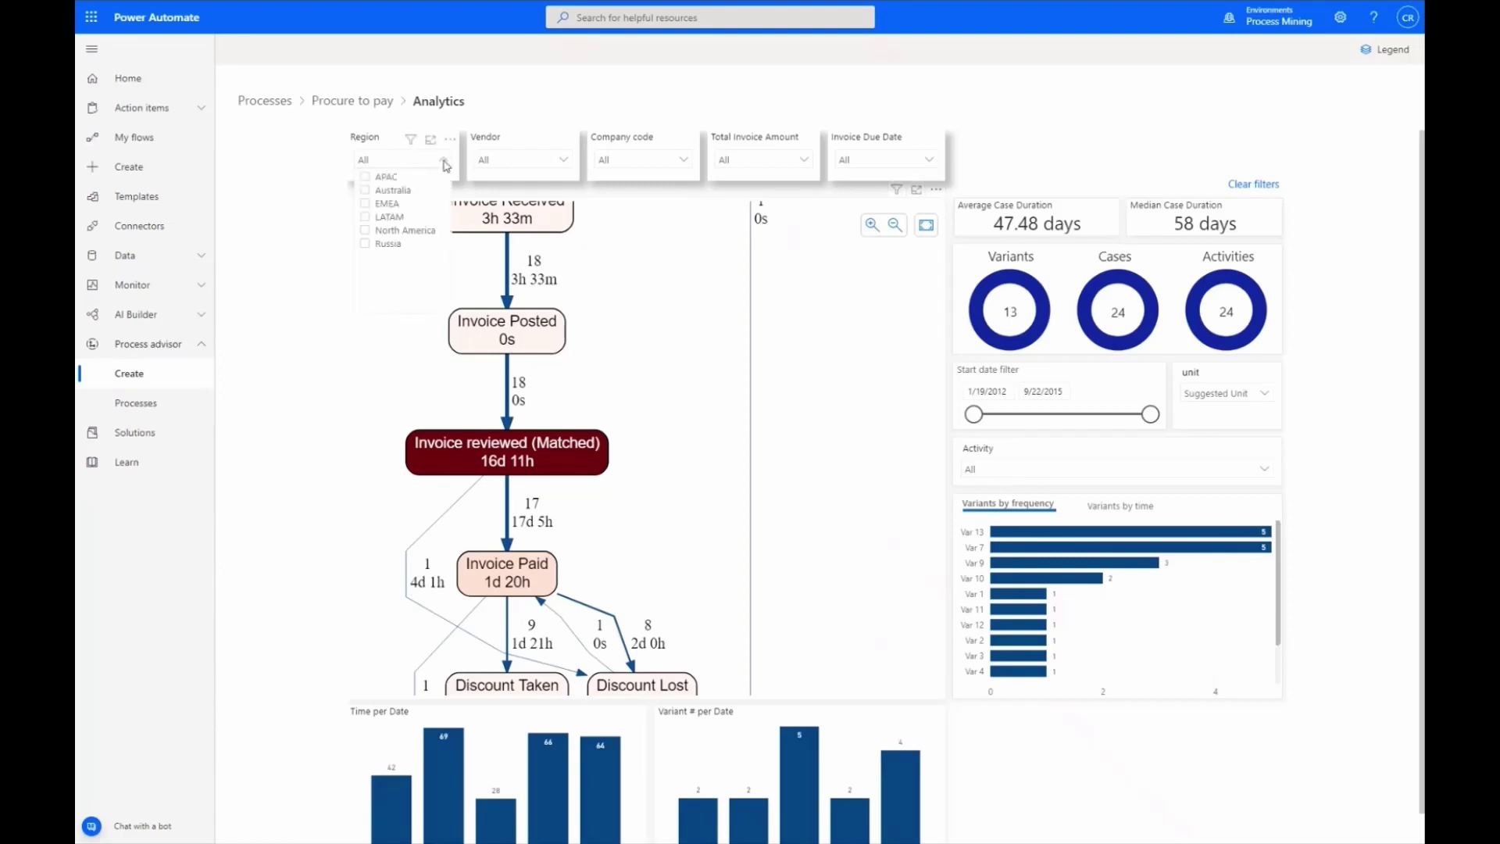
{"action": "left_click", "coordinate": [367, 234]}
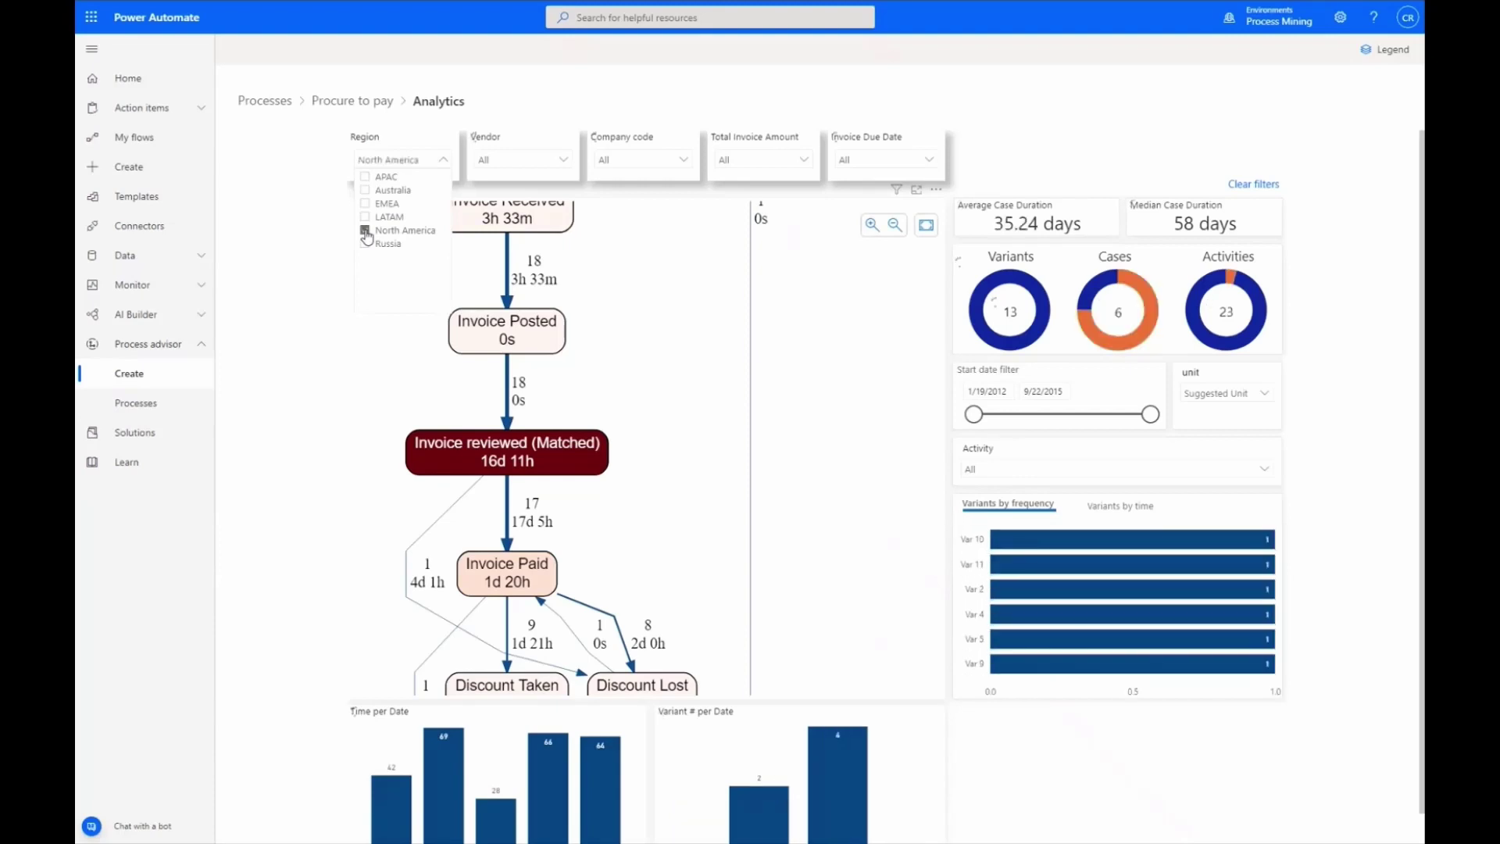
{"action": "left_click", "coordinate": [871, 225]}
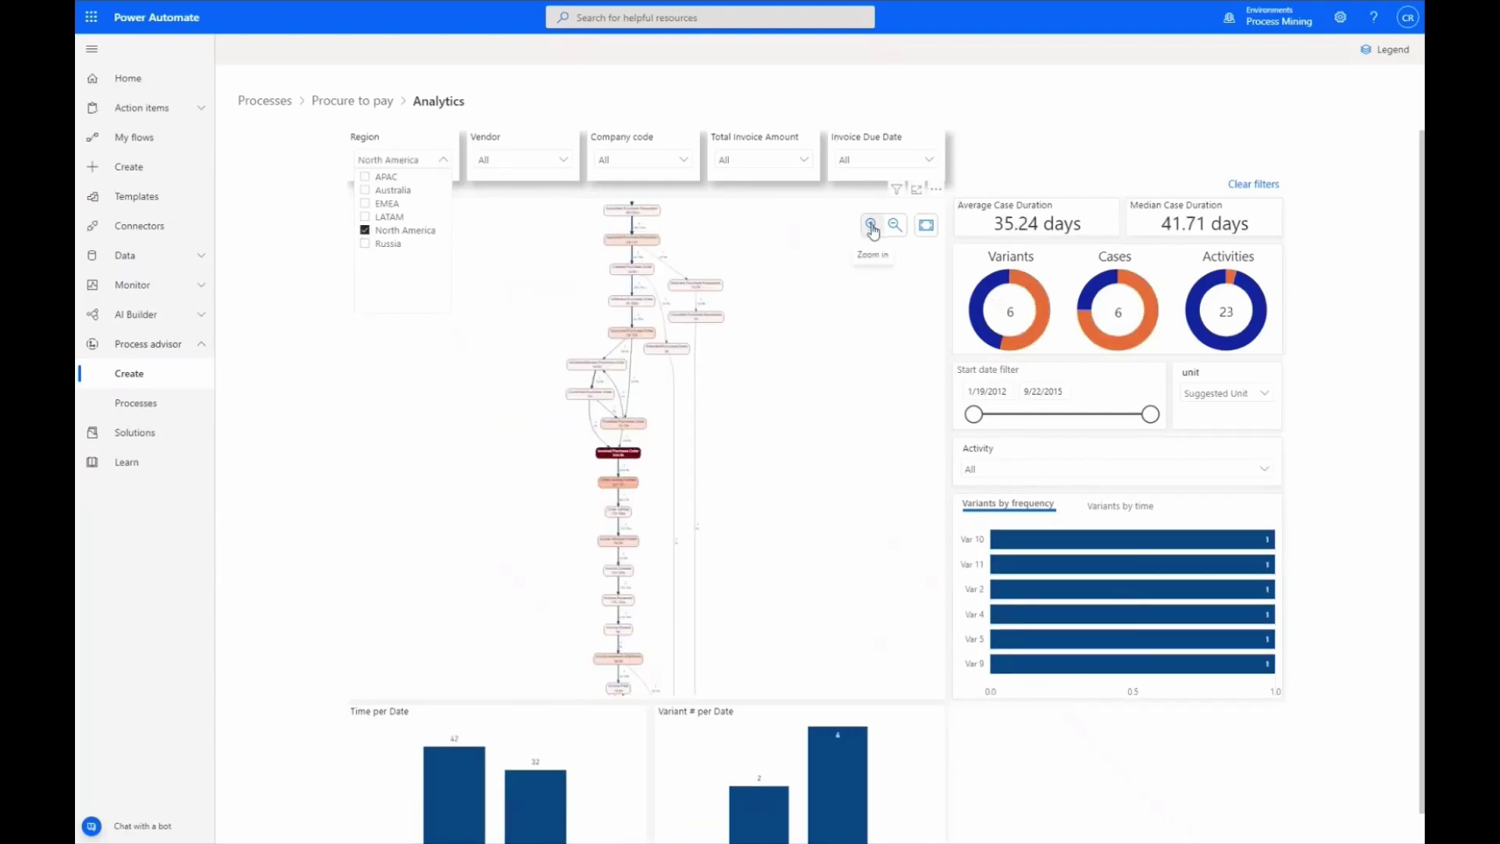
{"action": "left_click", "coordinate": [871, 225]}
{"action": "left_click", "coordinate": [872, 225]}
{"action": "left_click", "coordinate": [872, 225]}
{"action": "scroll", "coordinate": [646, 479], "scroll_direction": "down", "scroll_amount": 5}
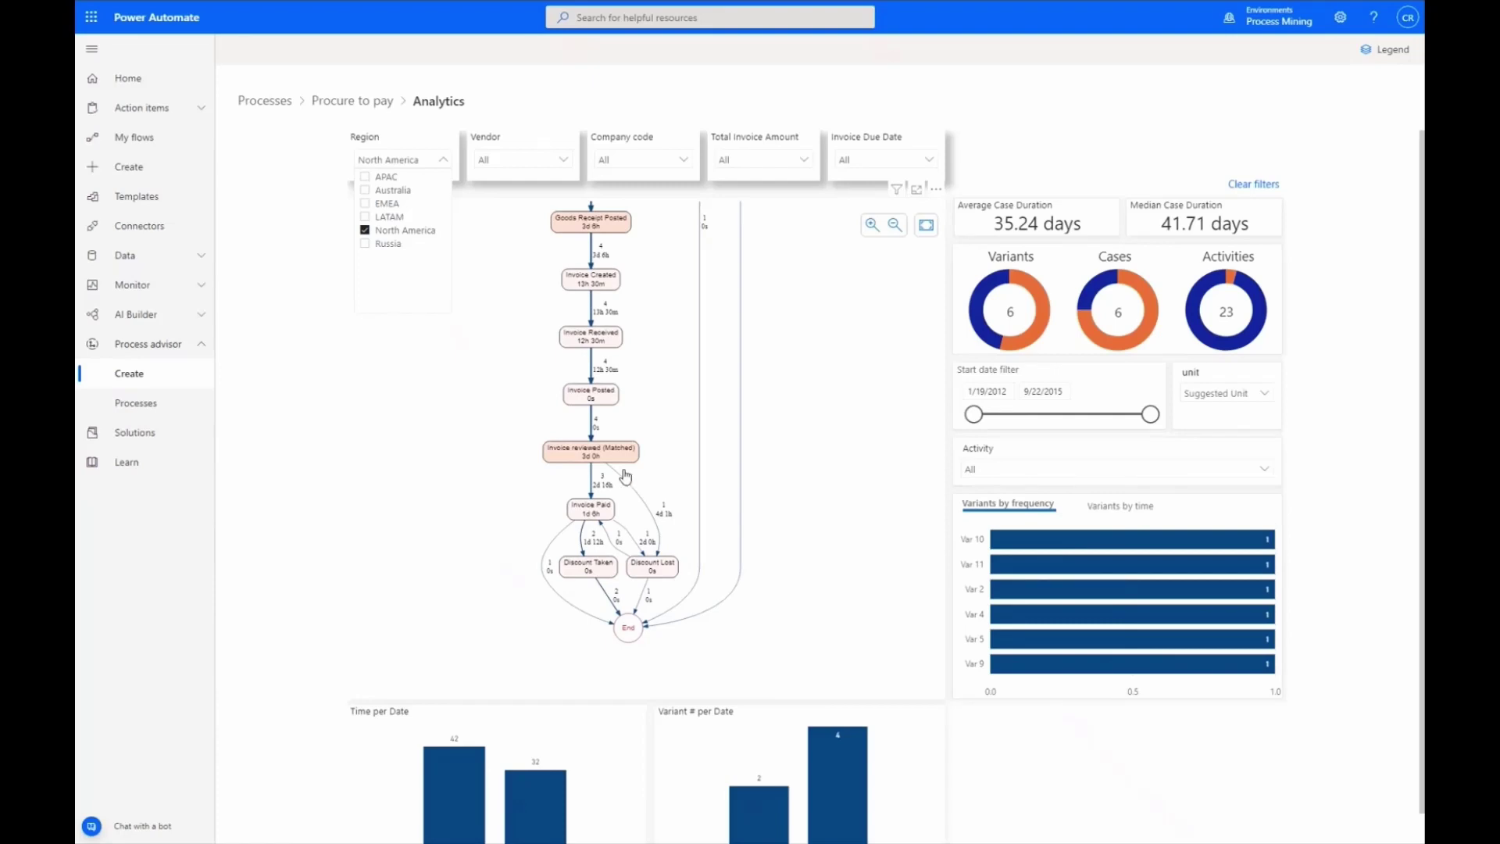
{"action": "left_click", "coordinate": [365, 230]}
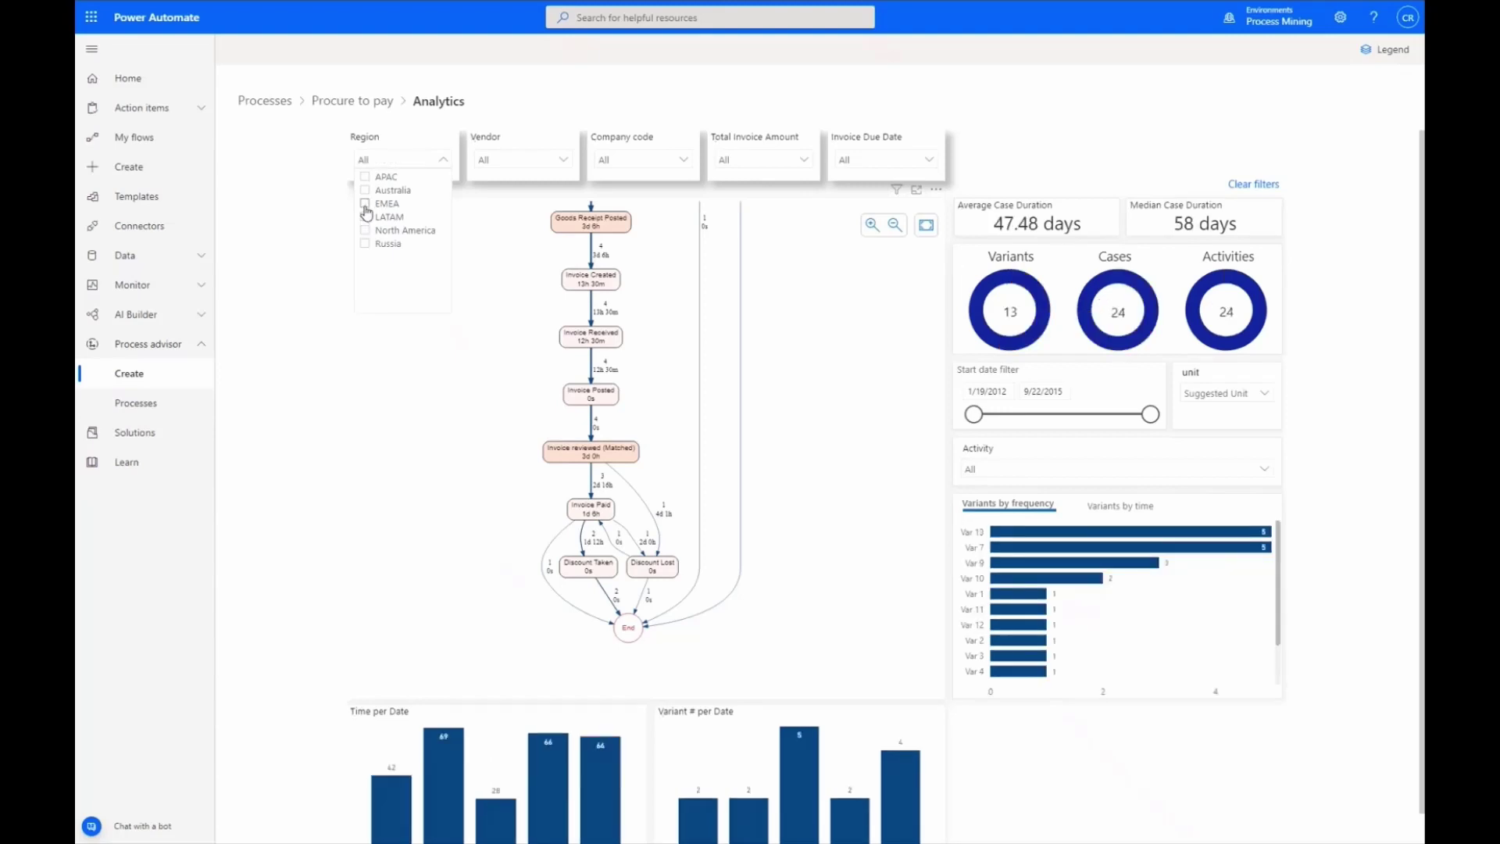
{"action": "left_click", "coordinate": [365, 204]}
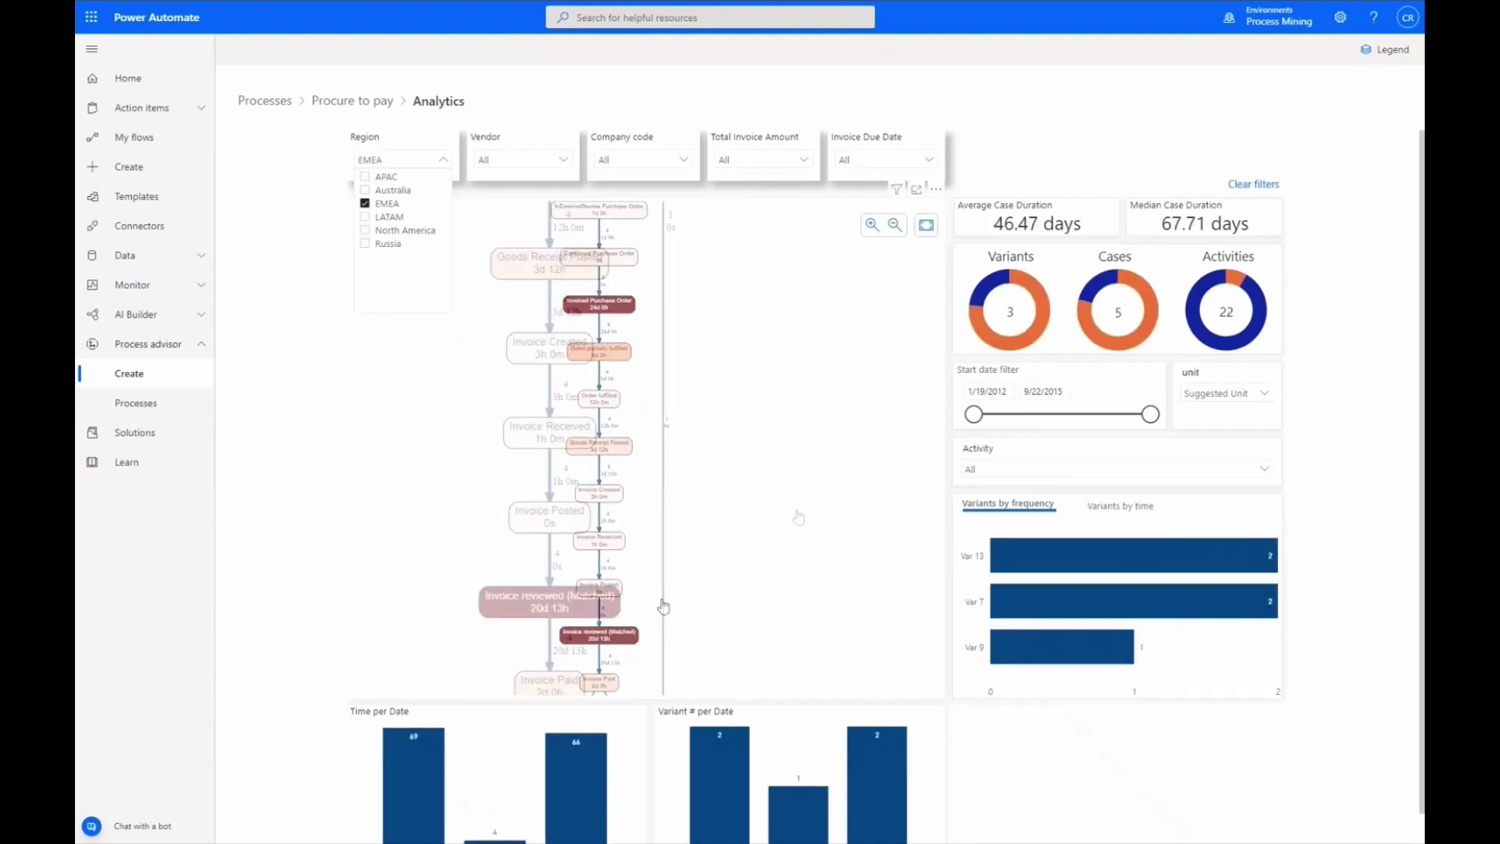